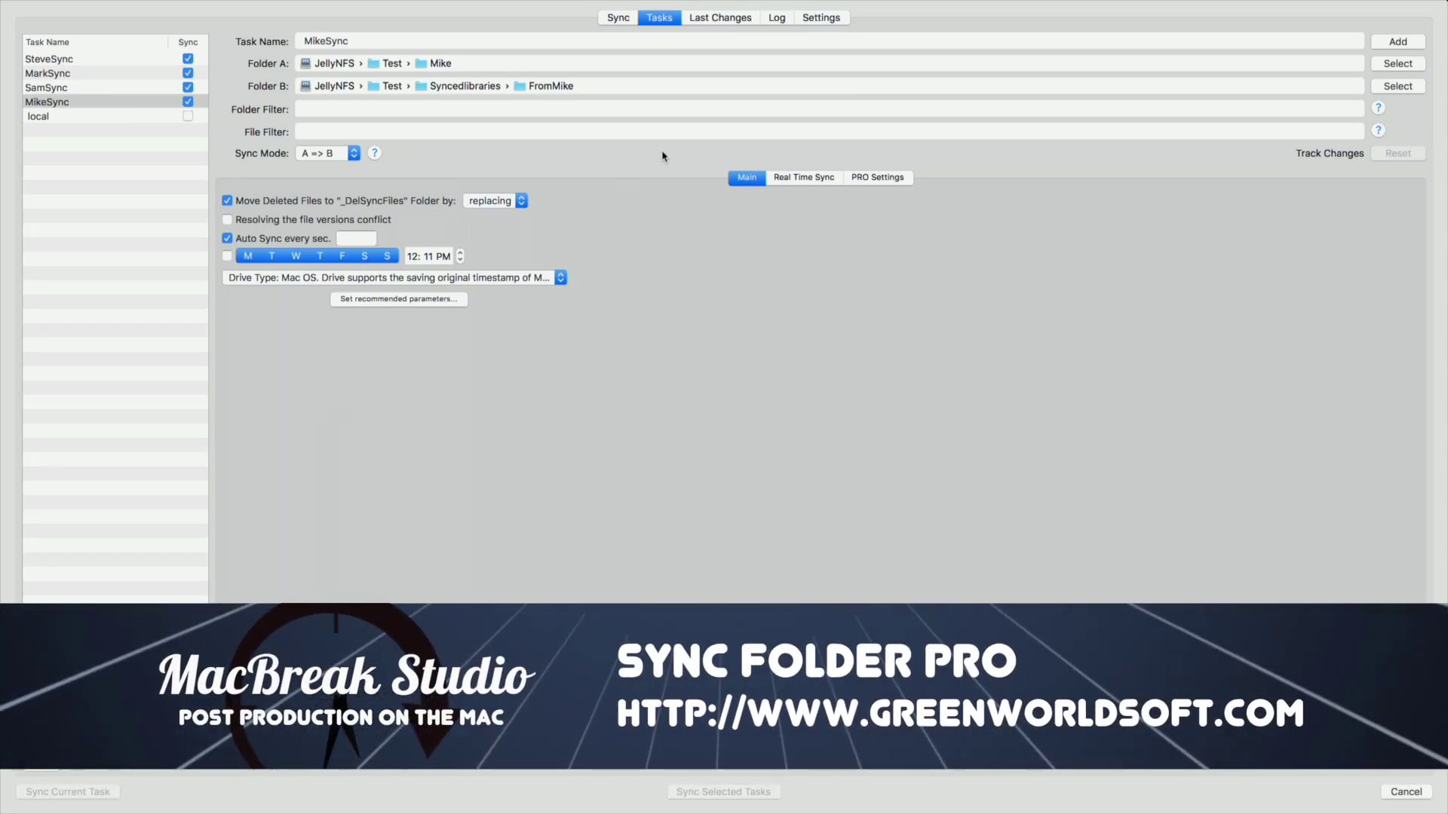
Glance at MikeSync's last and next sync times, then bring Finder to the front.
{"action": "left_click", "coordinate": [617, 20]}
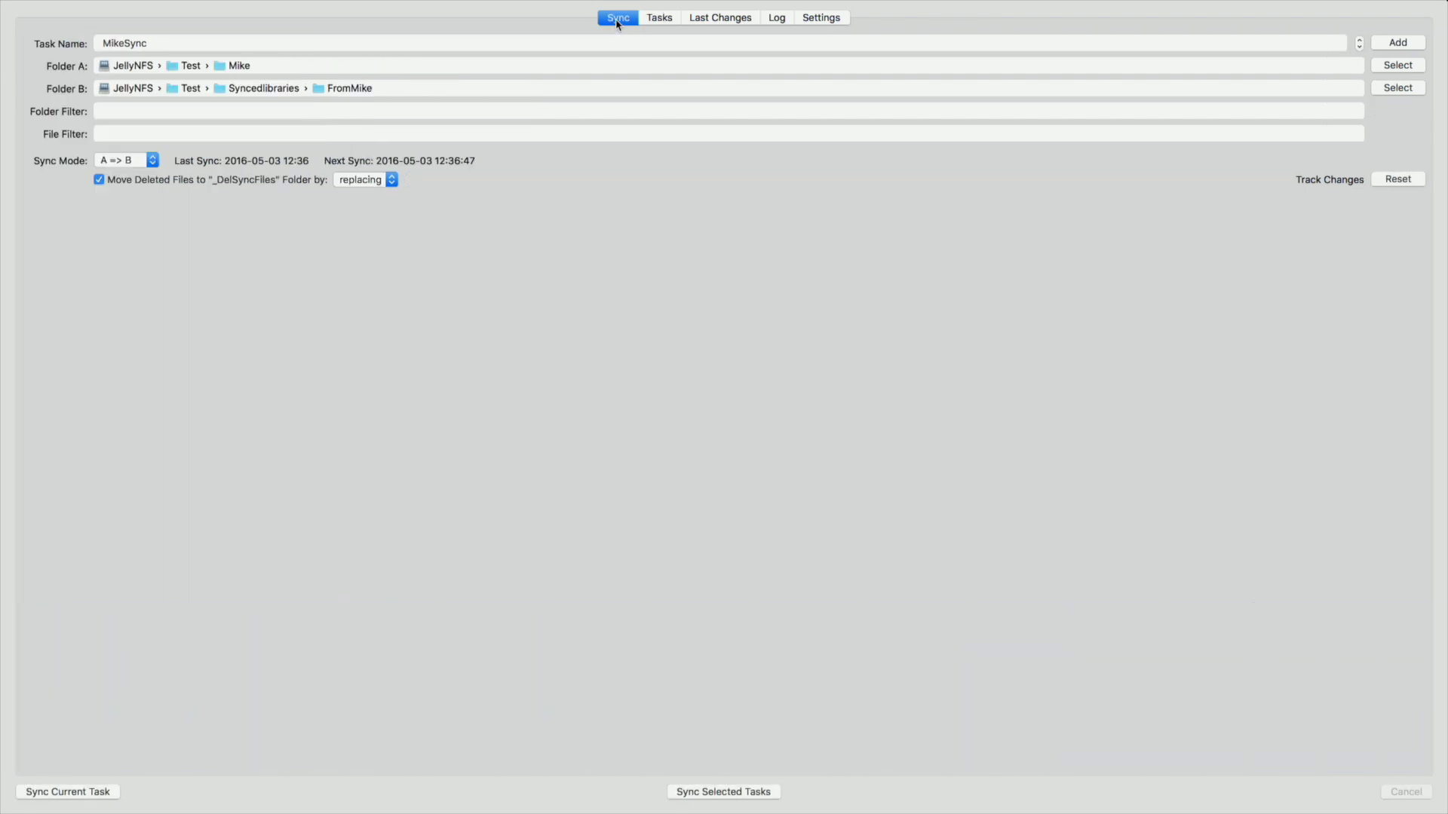
{"action": "left_click", "coordinate": [656, 22]}
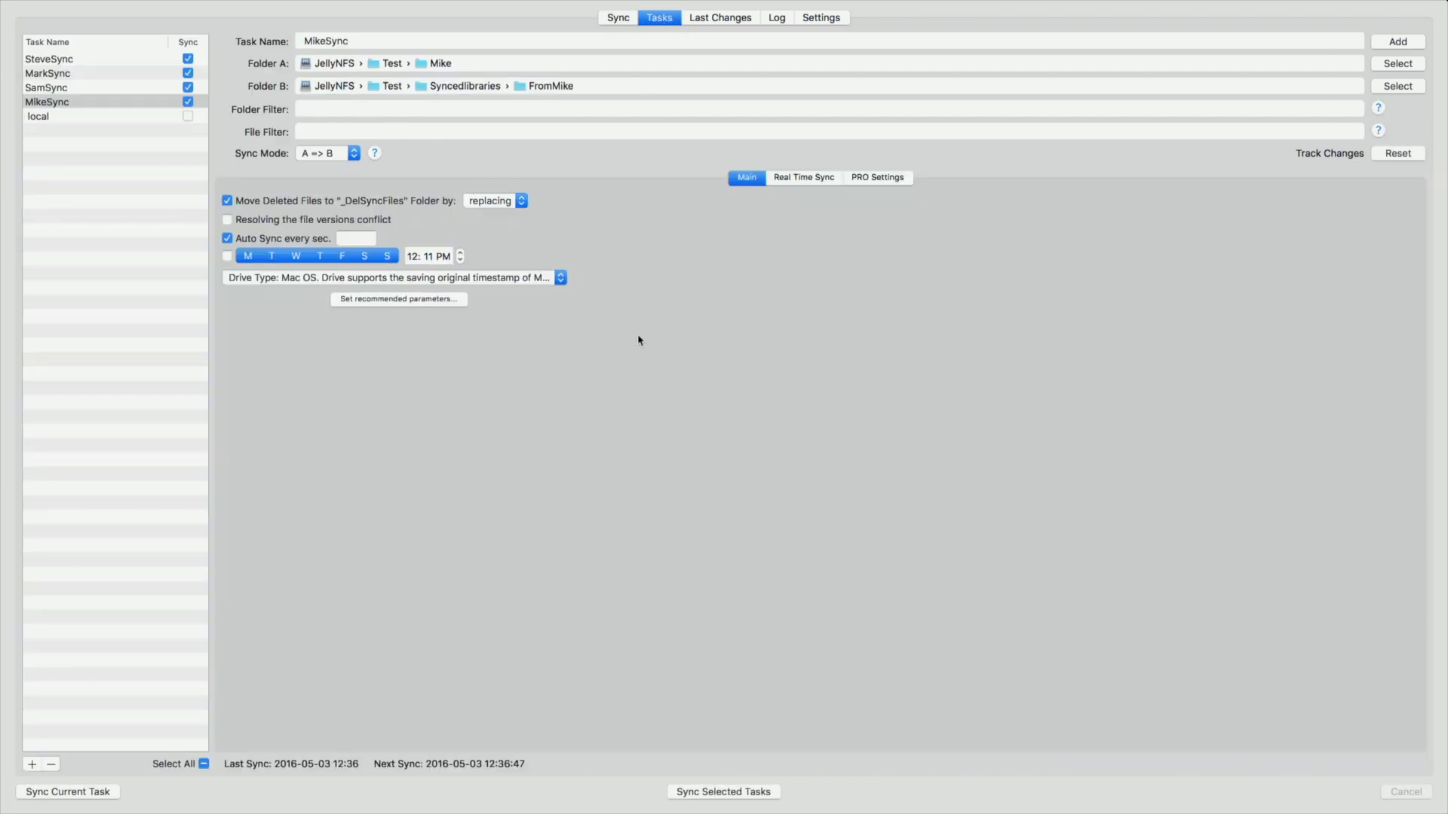
{"action": "key", "text": "super+Tab"}
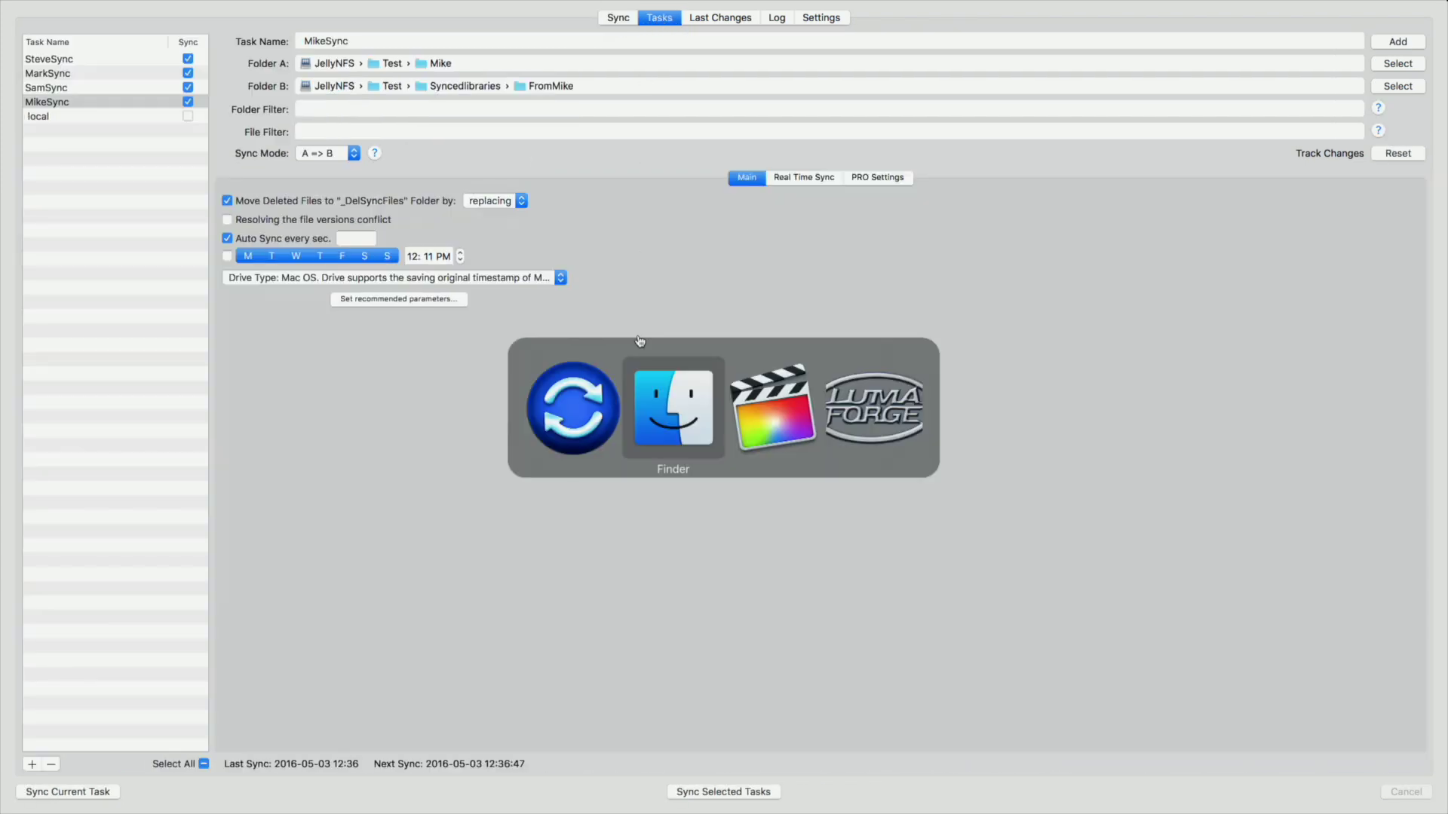
{"action": "key", "text": "super+Tab"}
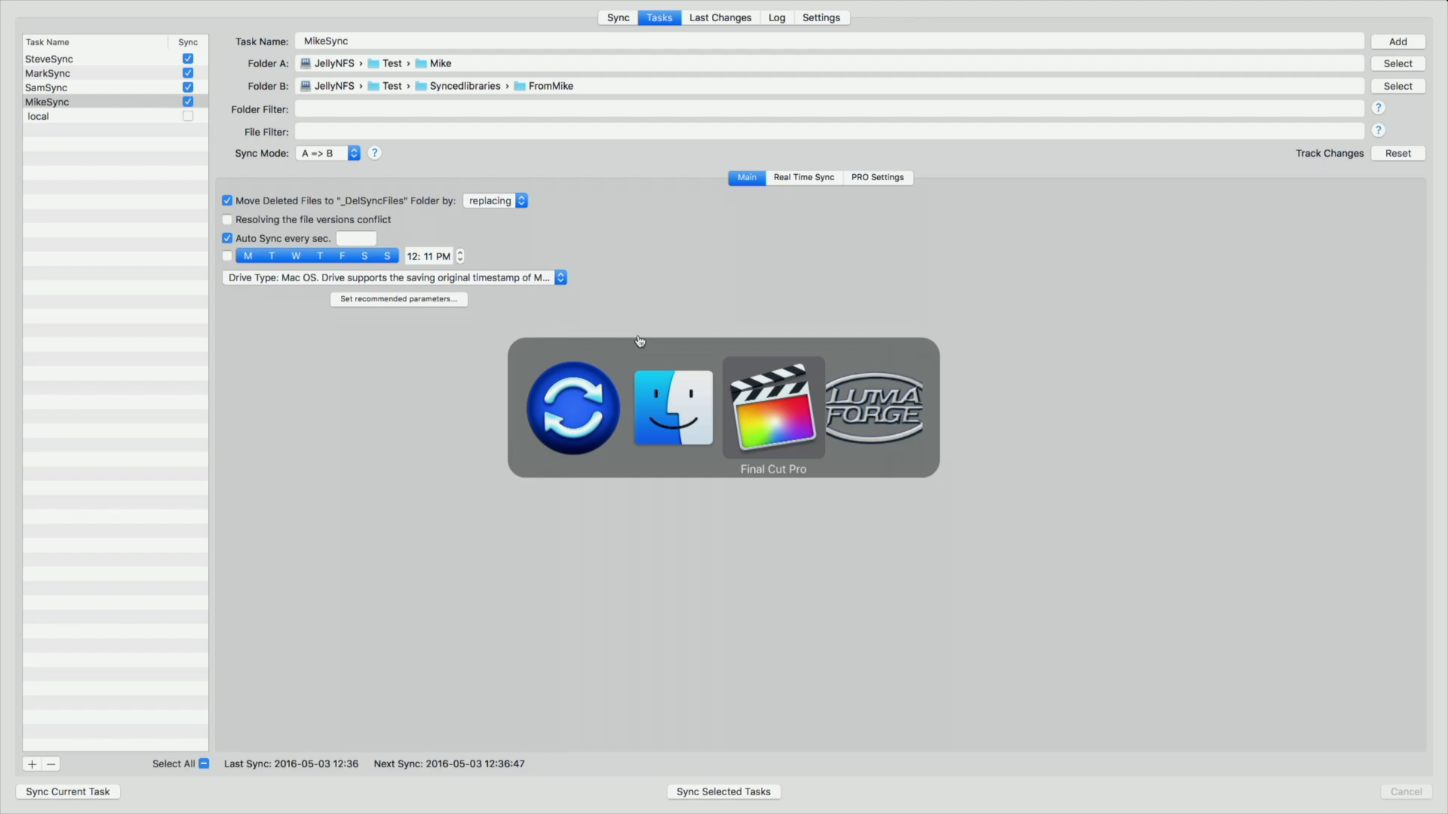
{"action": "key", "text": "super+shift+Tab"}
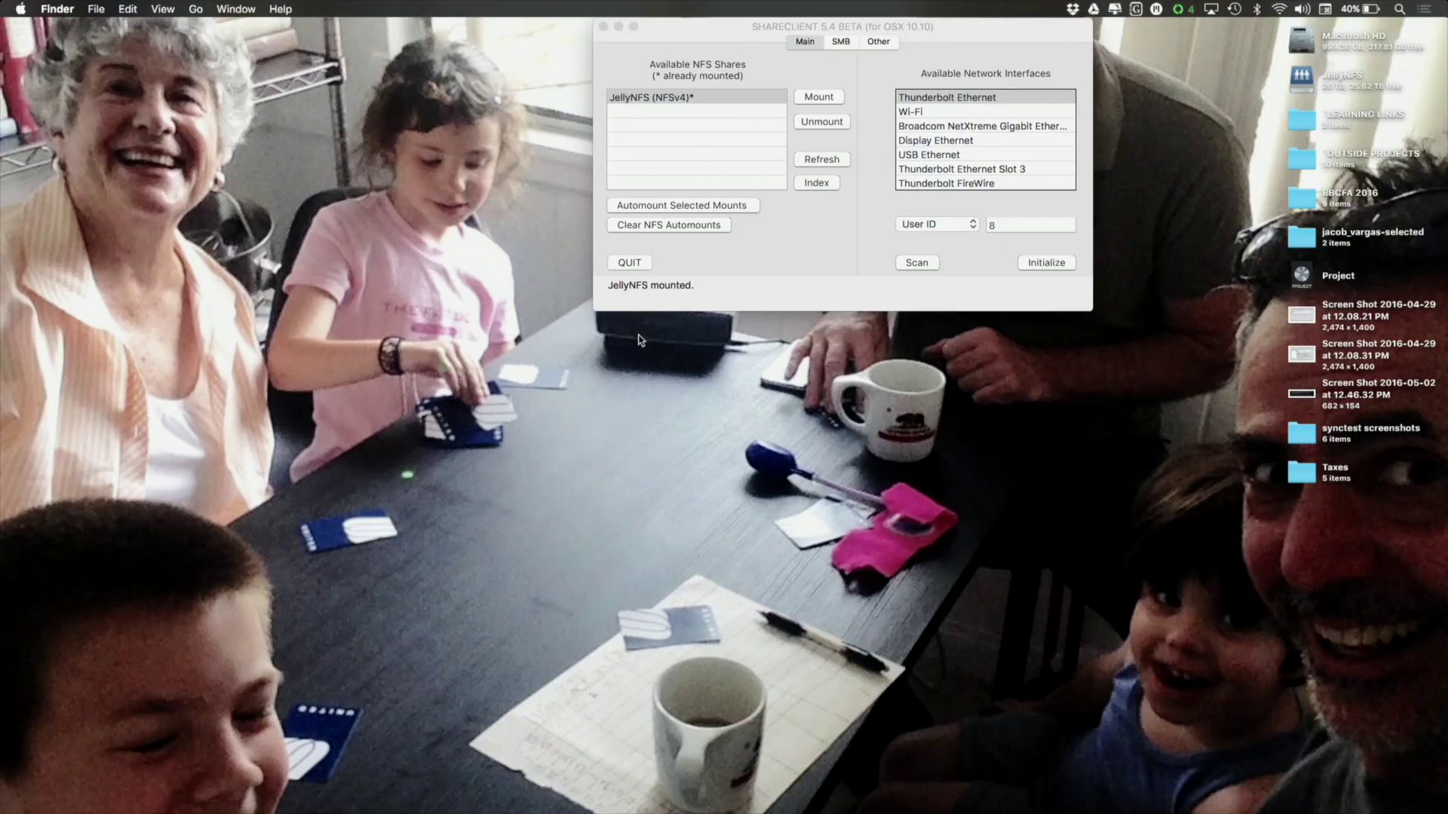
On JellyNFS, browse the Test folder's Mark, Mike, Sam and Steve editor folders.
{"action": "double_click", "coordinate": [1301, 81]}
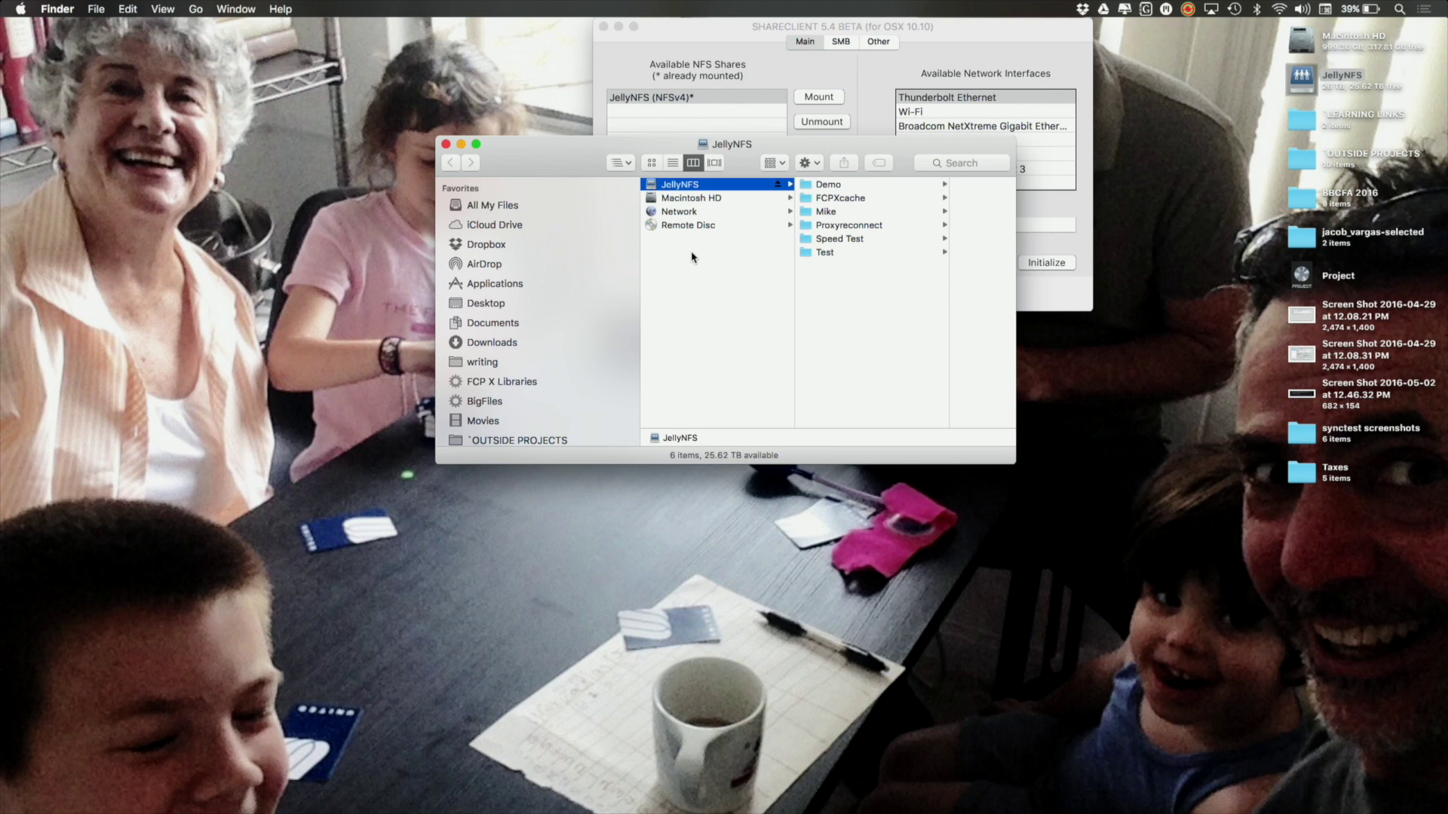
{"action": "left_click", "coordinate": [827, 253]}
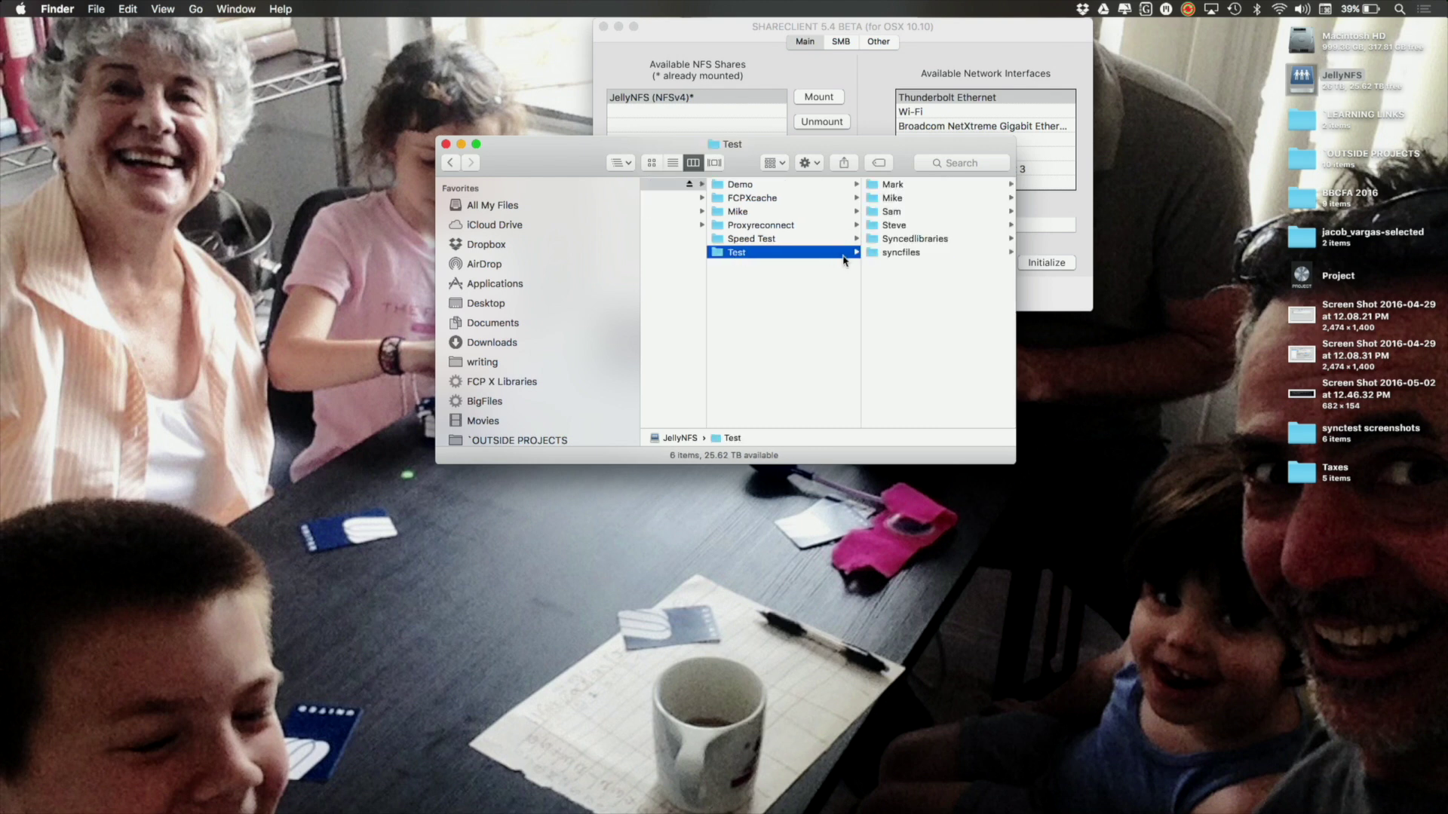
{"action": "left_click", "coordinate": [871, 186]}
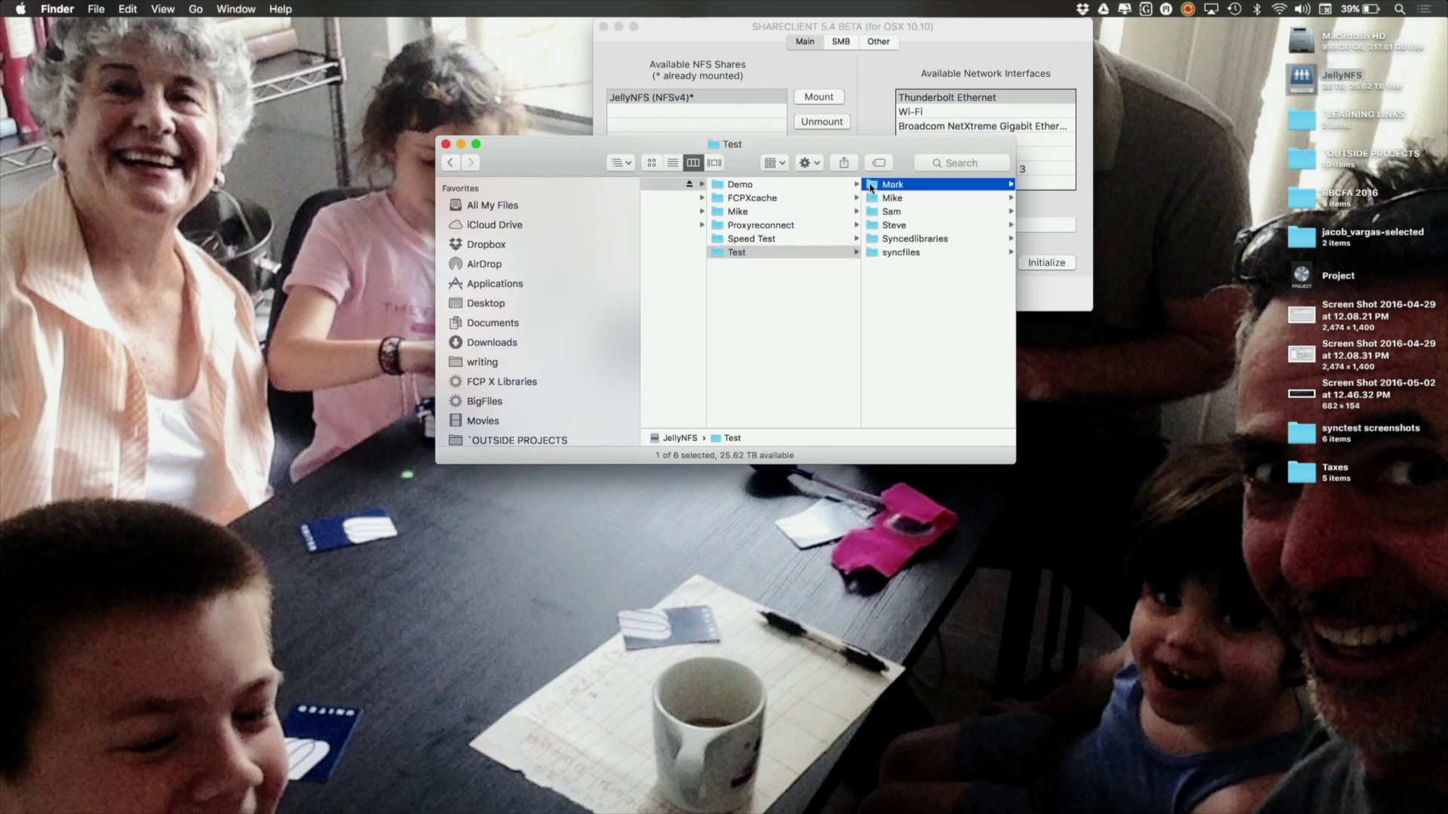
{"action": "key", "text": "Down"}
{"action": "key", "text": "Down"}
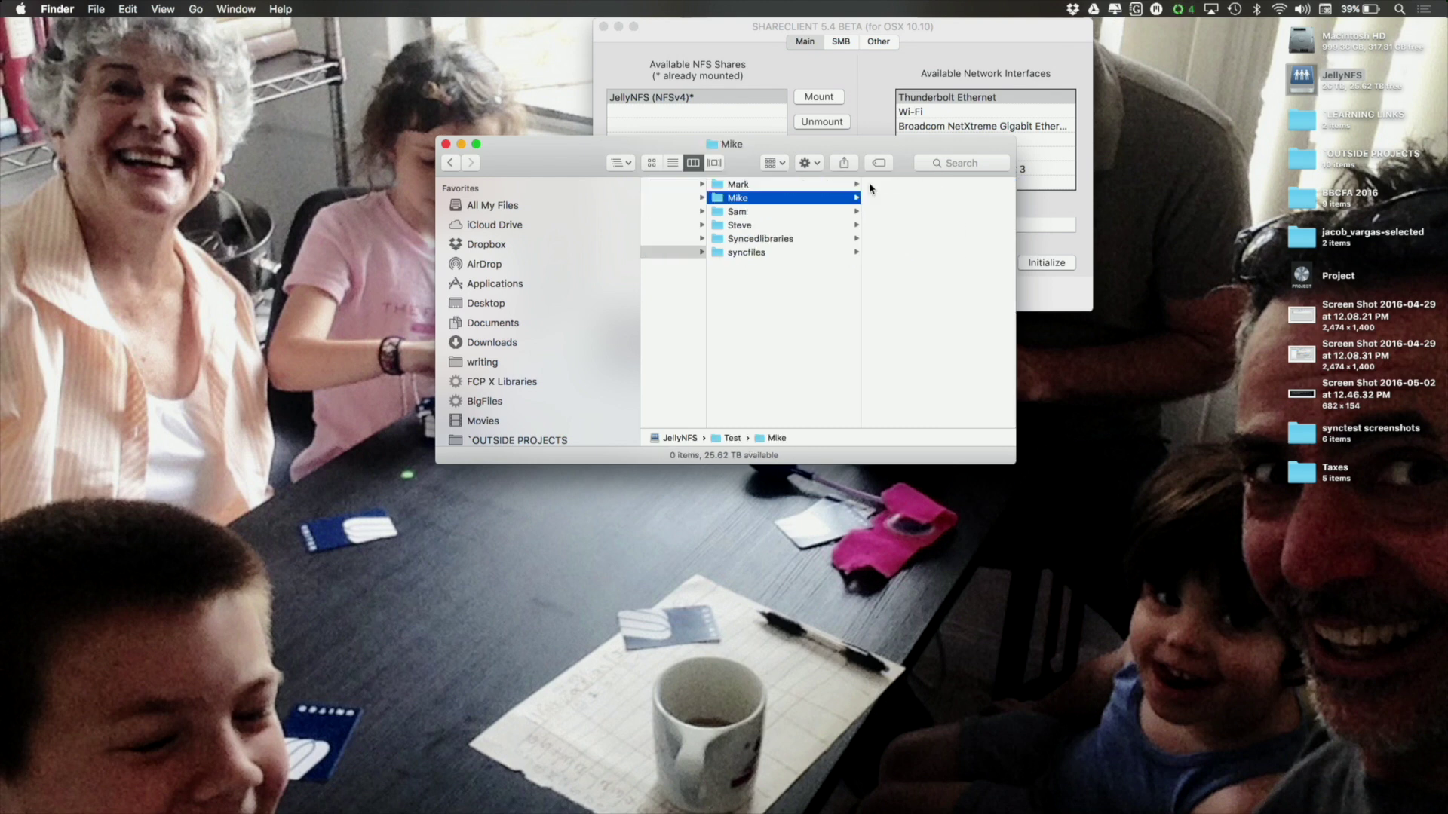
{"action": "key", "text": "Down"}
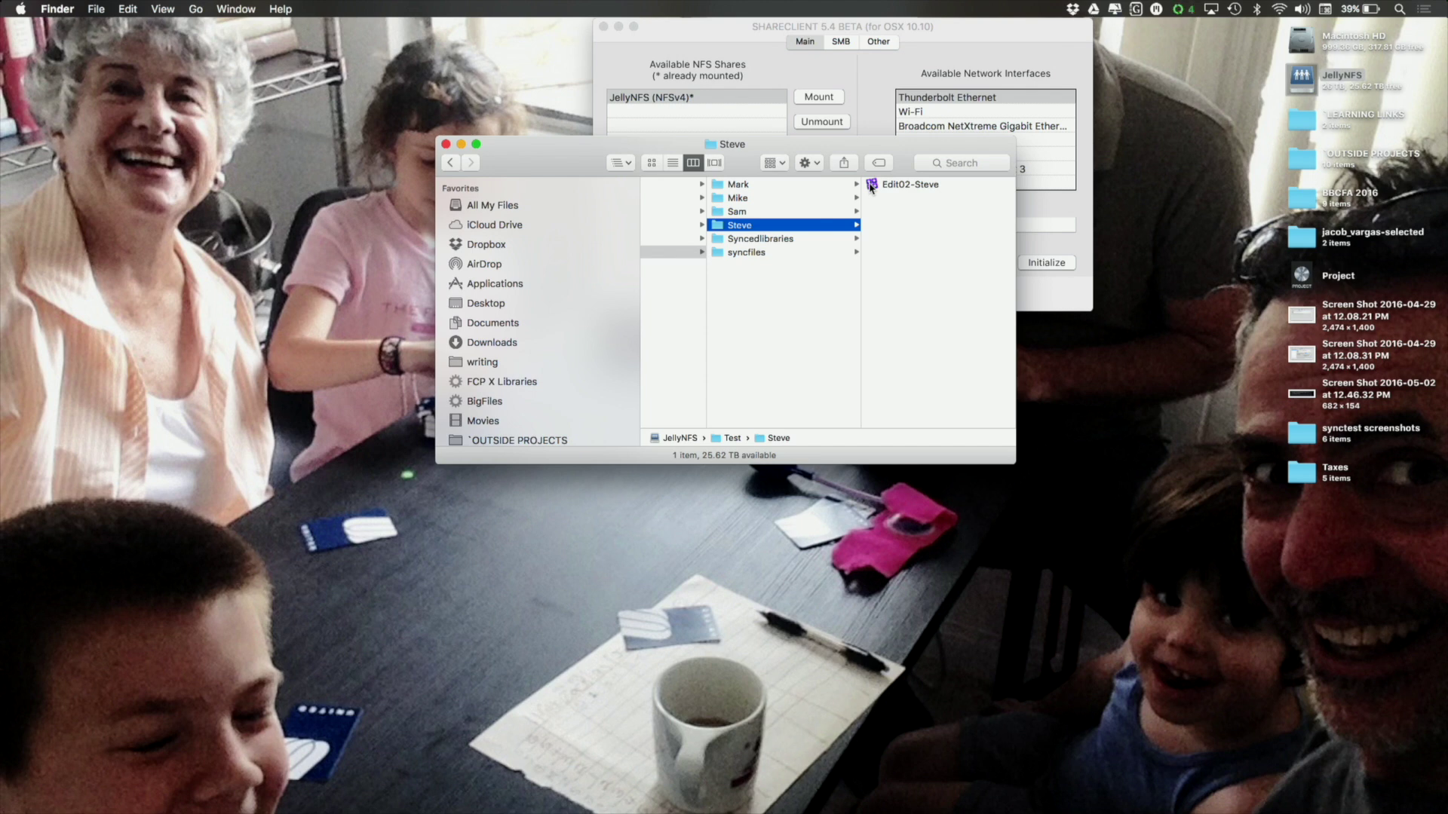
Check Syncedlibraries' FromMark through FromSteve folders, then return to Sync Folders Pro.
{"action": "key", "text": "Down"}
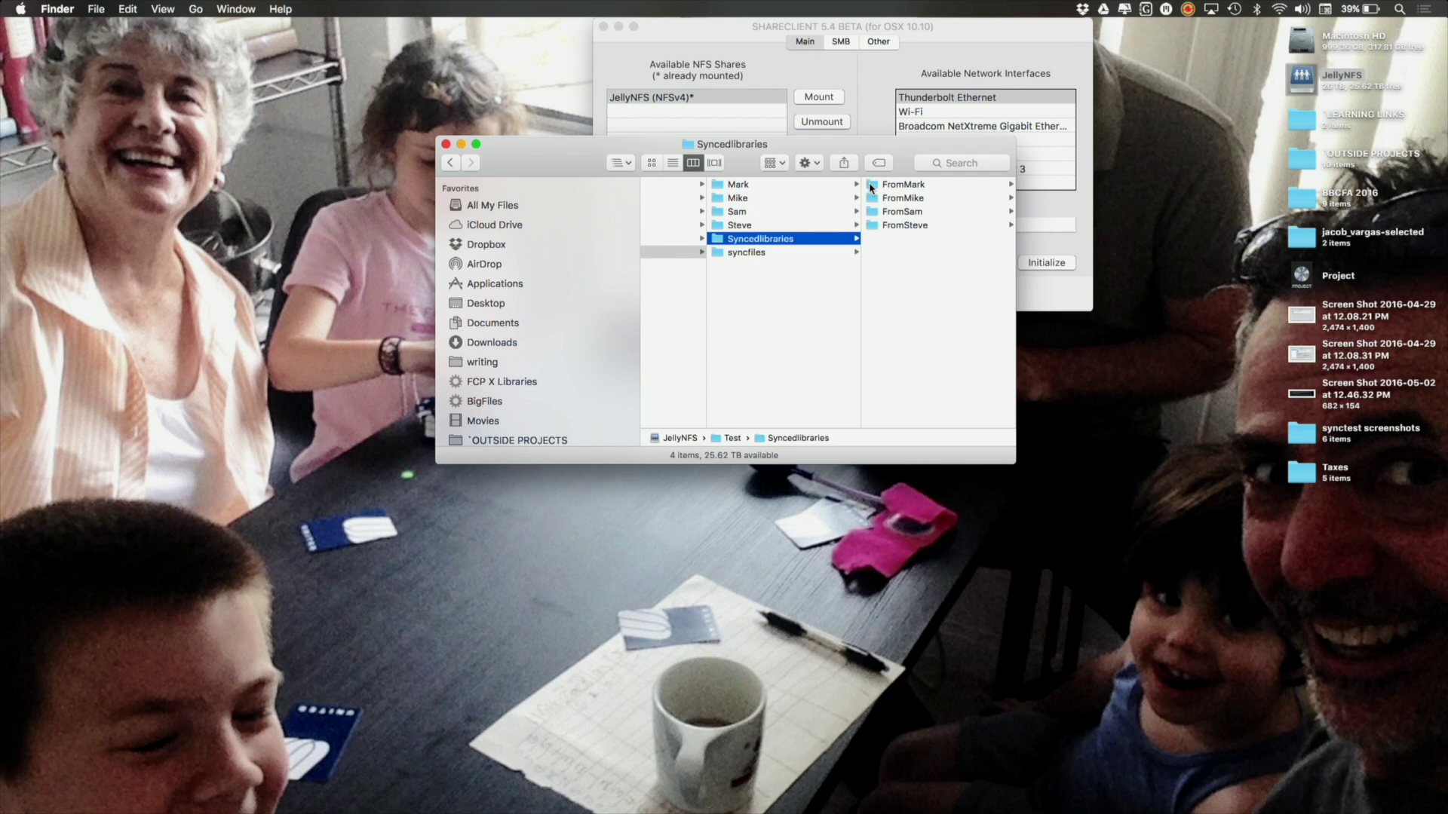
{"action": "key", "text": "Right"}
{"action": "key", "text": "Down"}
{"action": "key", "text": "Down"}
{"action": "key", "text": "Down"}
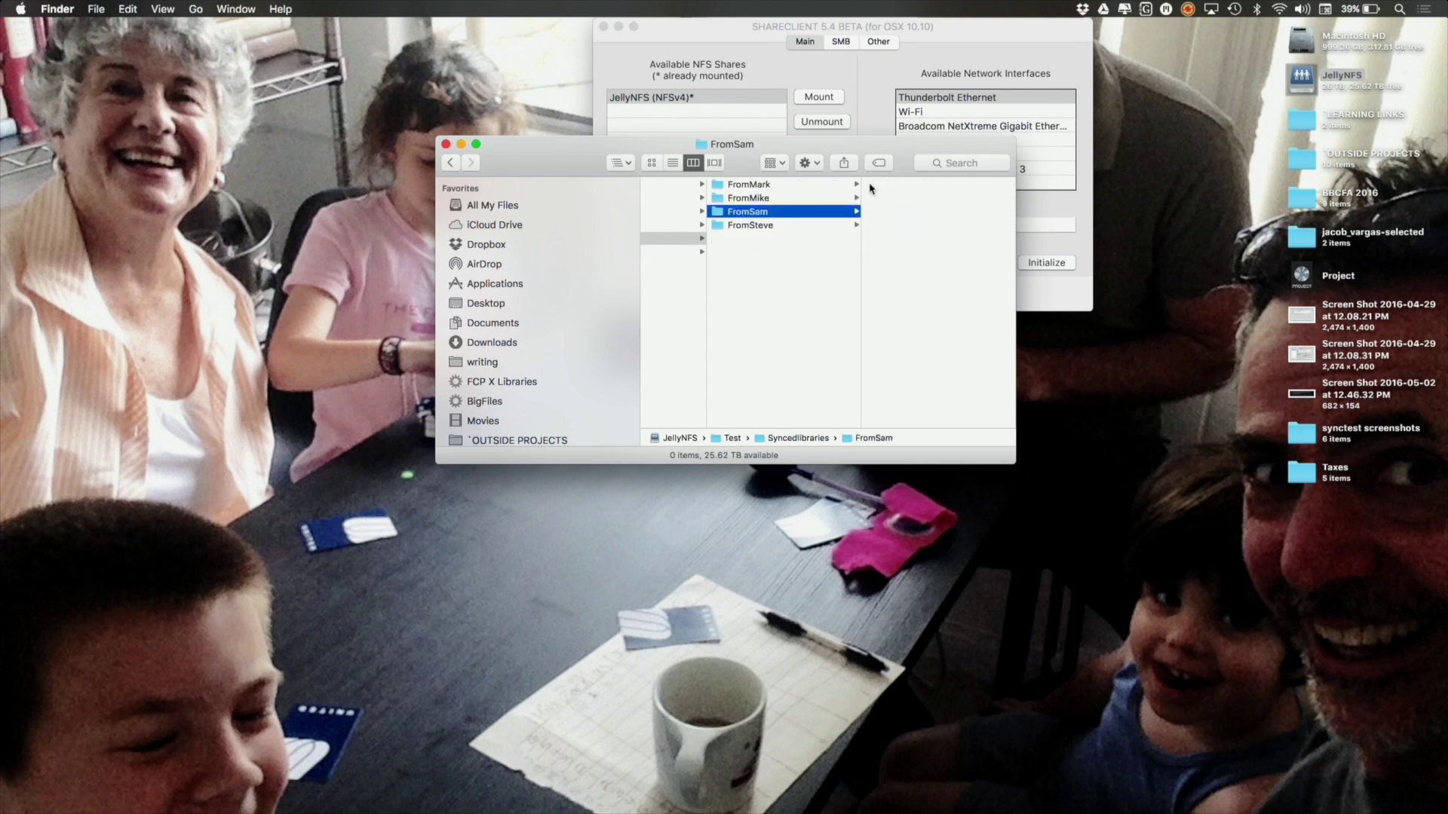
{"action": "key", "text": "Left"}
{"action": "key", "text": "Left"}
{"action": "key", "text": "Left"}
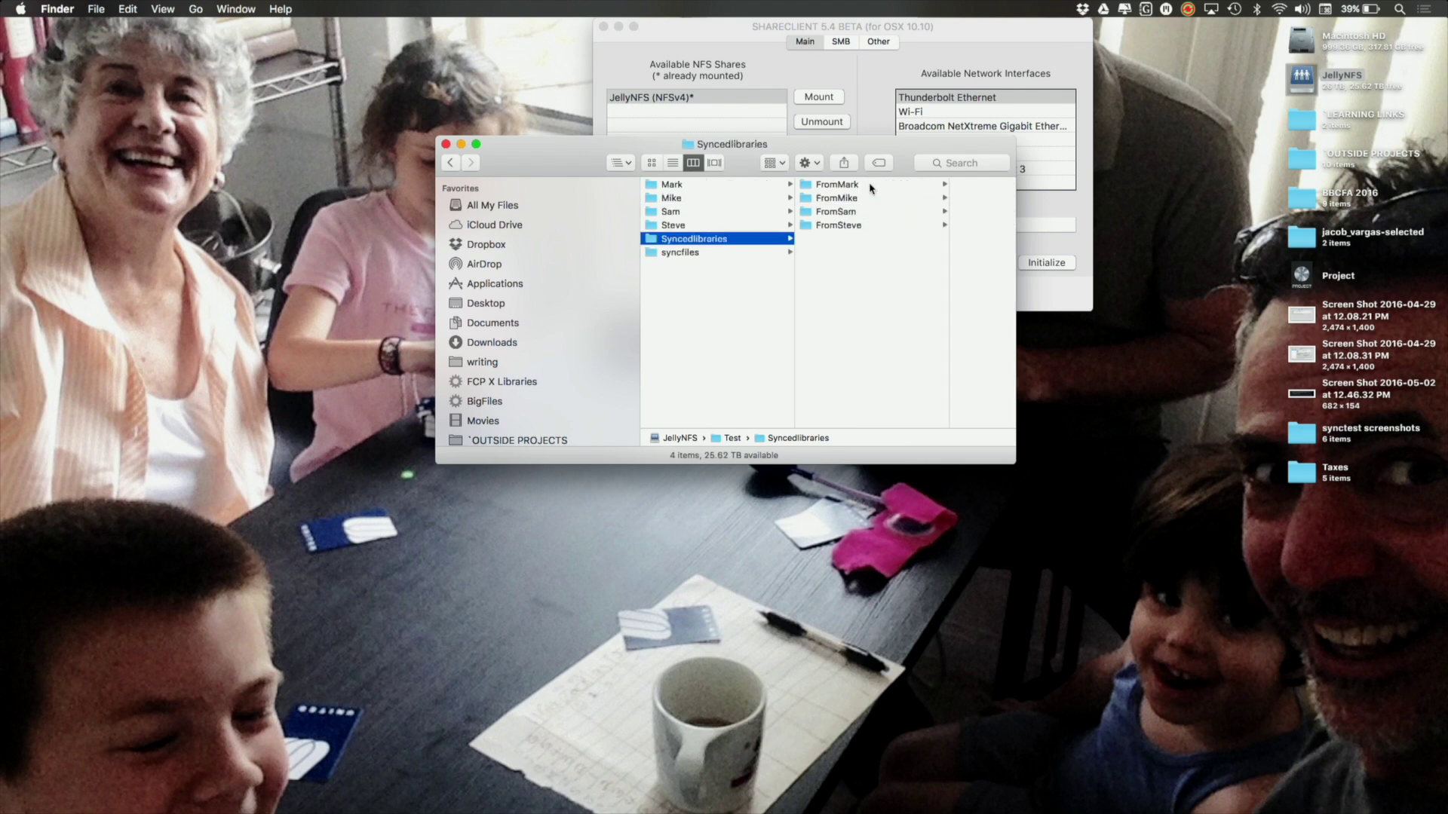
{"action": "key", "text": "super+Tab"}
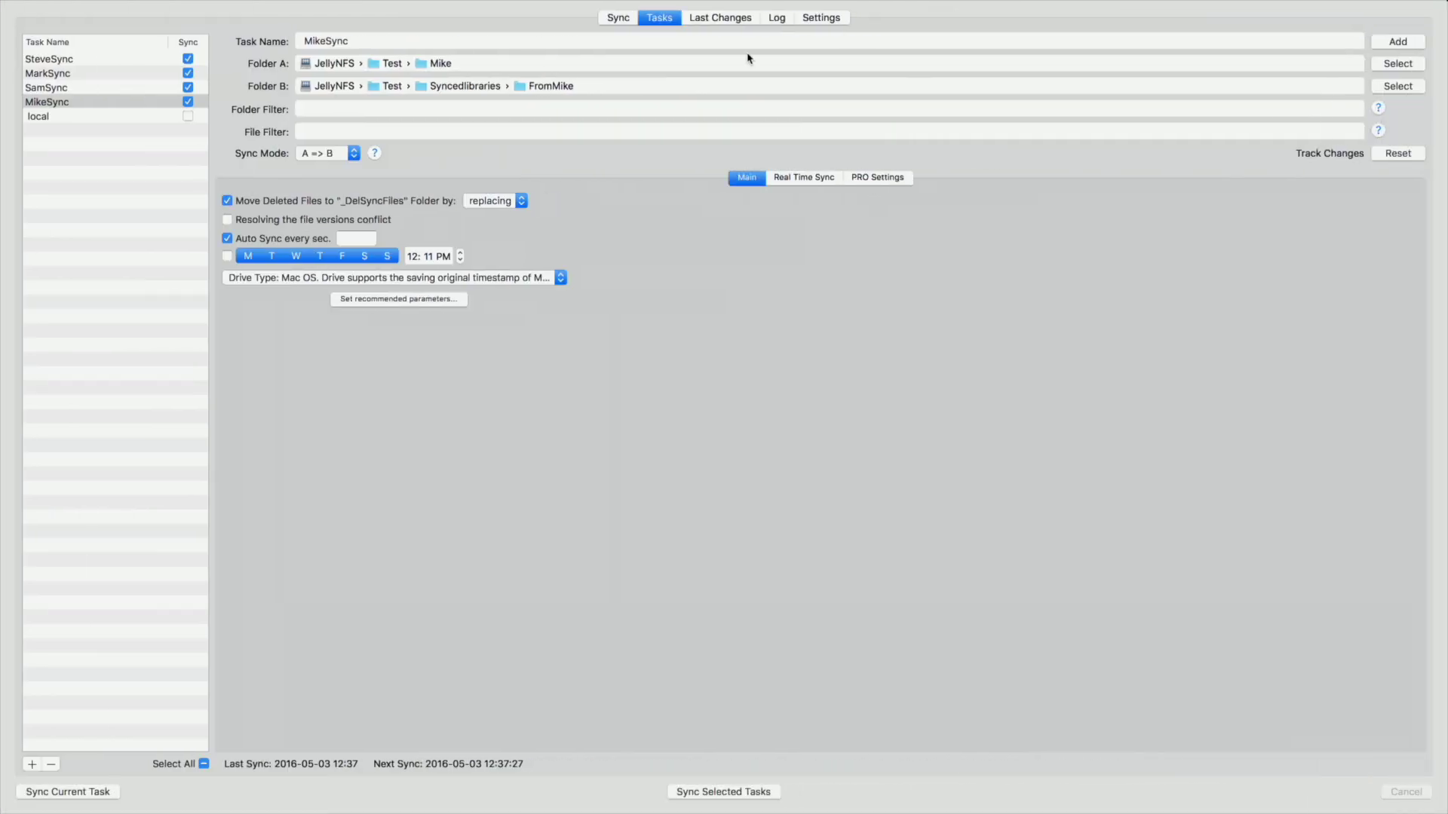
Review MikeSync's sync times and 5-second interval, then the SamSync, MarkSync and SteveSync settings.
{"action": "left_click", "coordinate": [618, 17]}
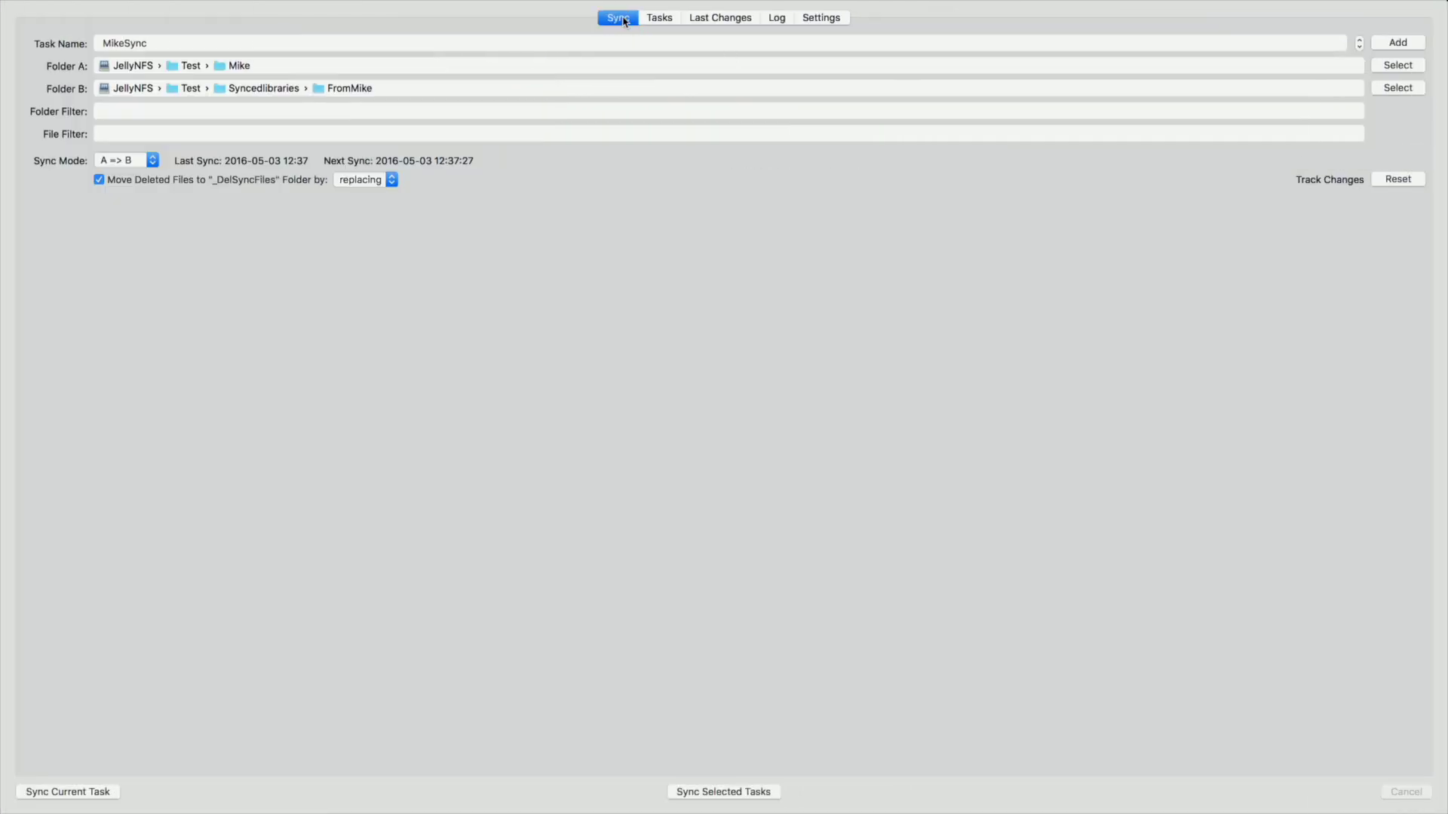
{"action": "left_click", "coordinate": [657, 18]}
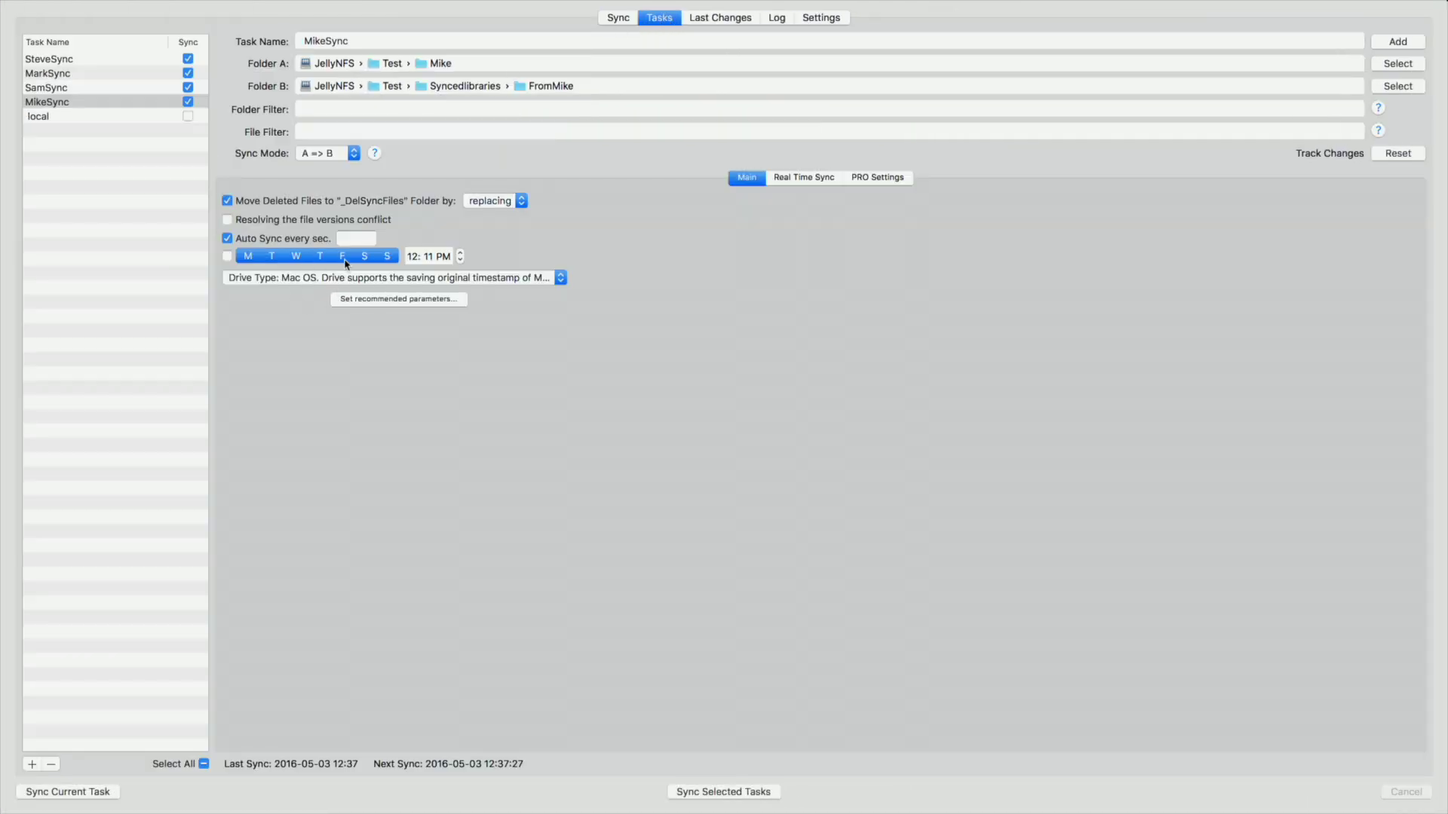
{"action": "left_click", "coordinate": [364, 240]}
{"action": "left_click", "coordinate": [169, 91]}
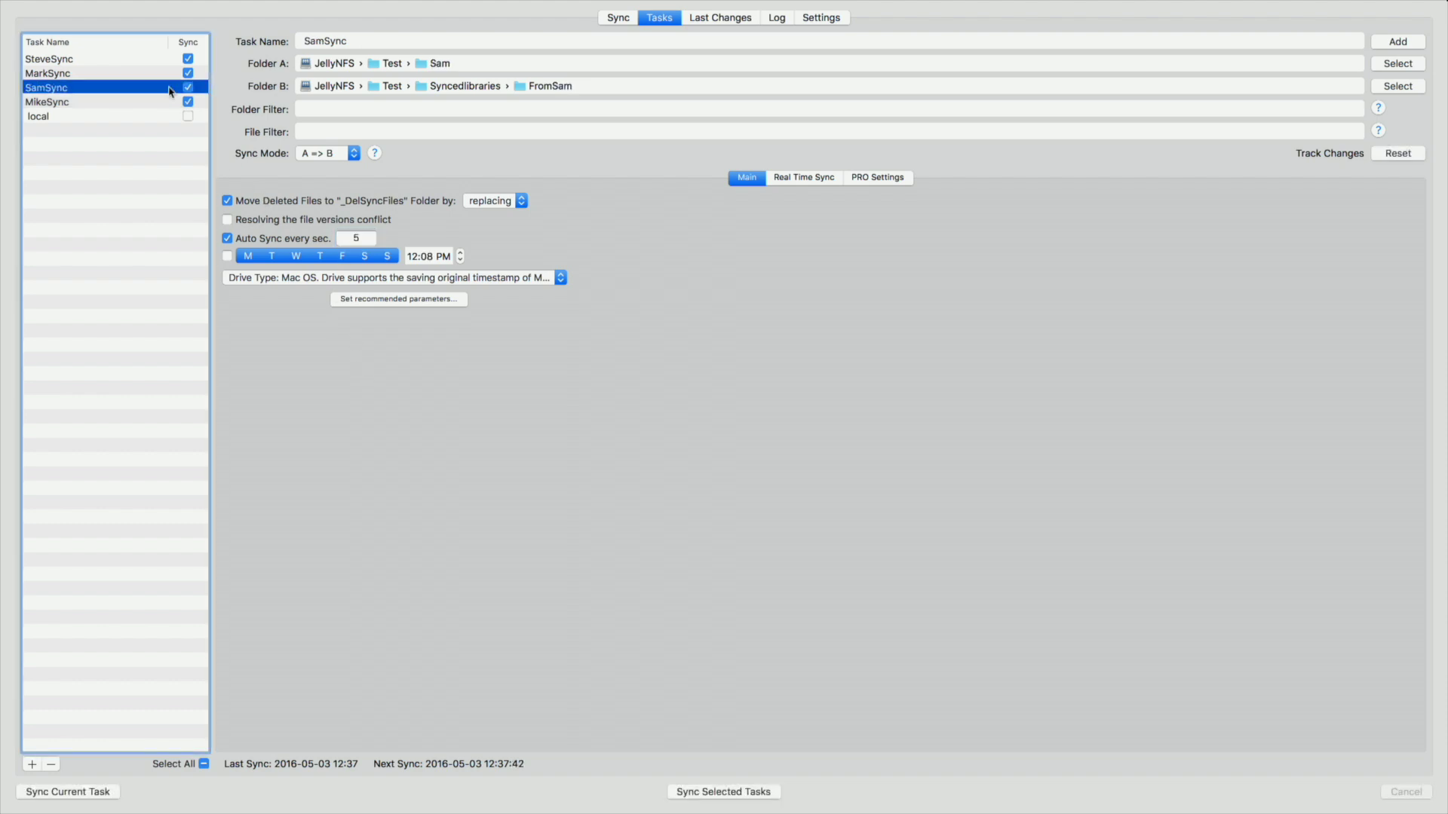
{"action": "left_click", "coordinate": [169, 75]}
{"action": "left_click", "coordinate": [164, 58]}
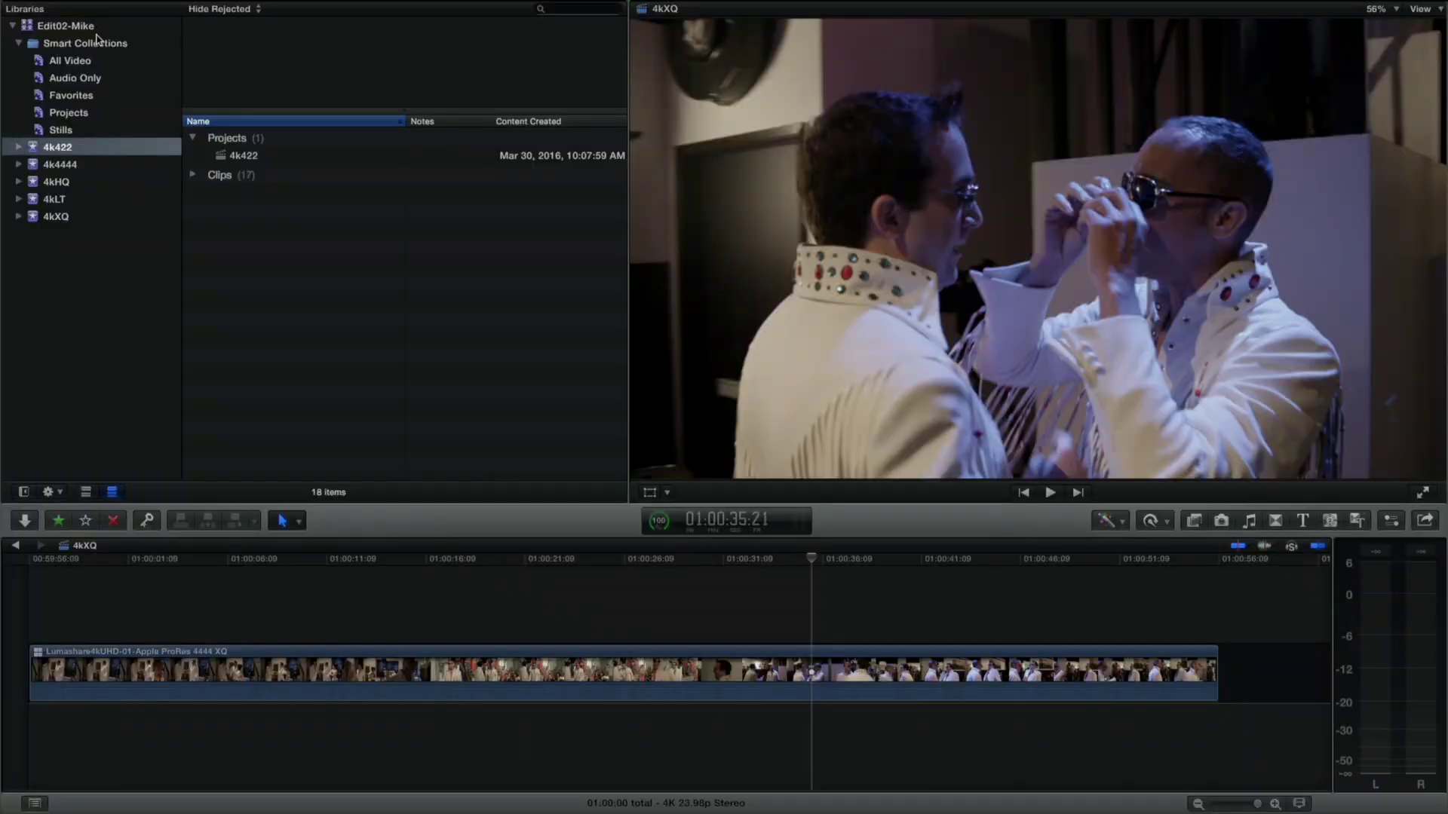
In the 4kHQ event, duplicate the 4kHQ project as a snapshot.
{"action": "left_click", "coordinate": [42, 183]}
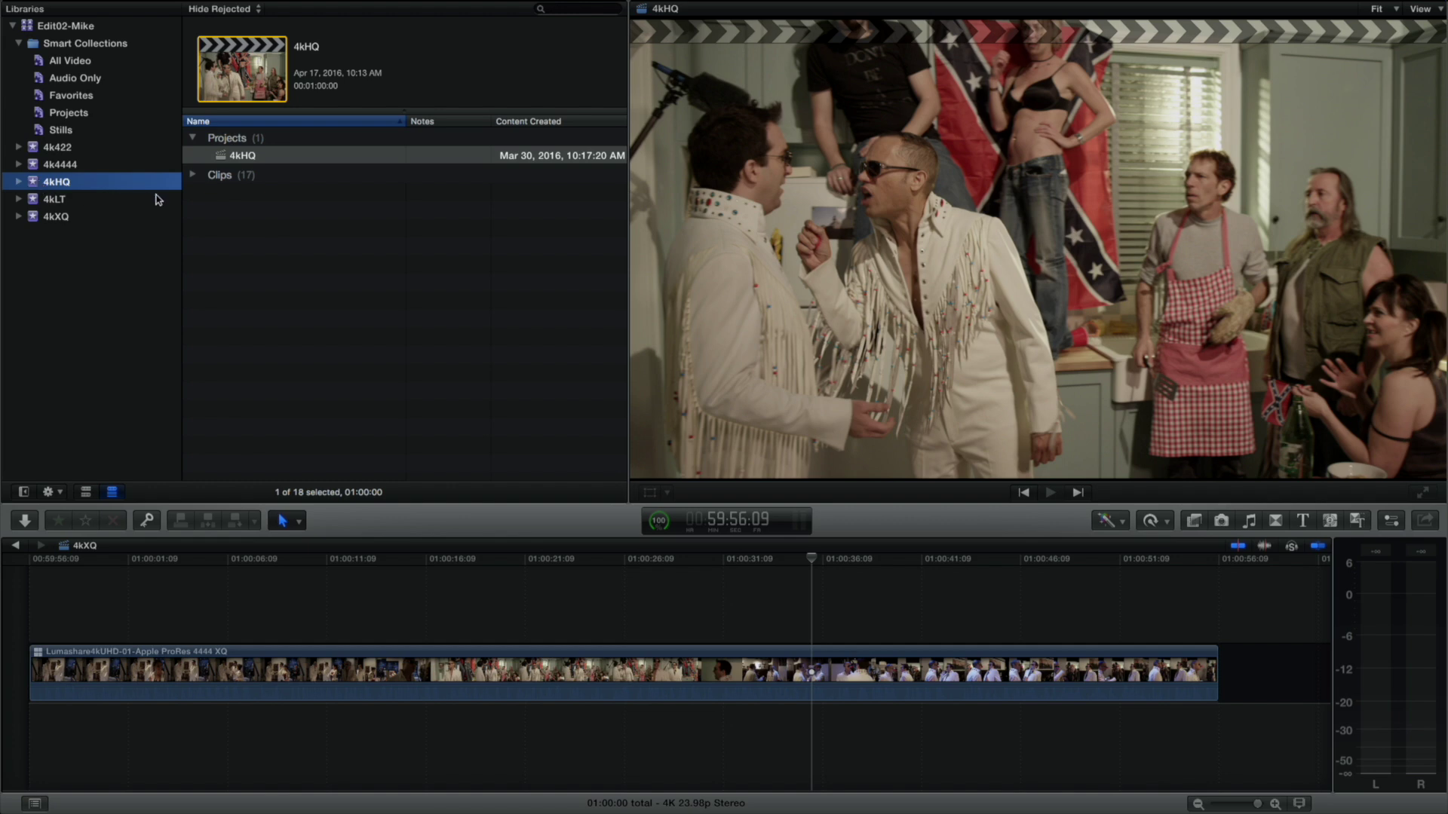
{"action": "left_click", "coordinate": [193, 175]}
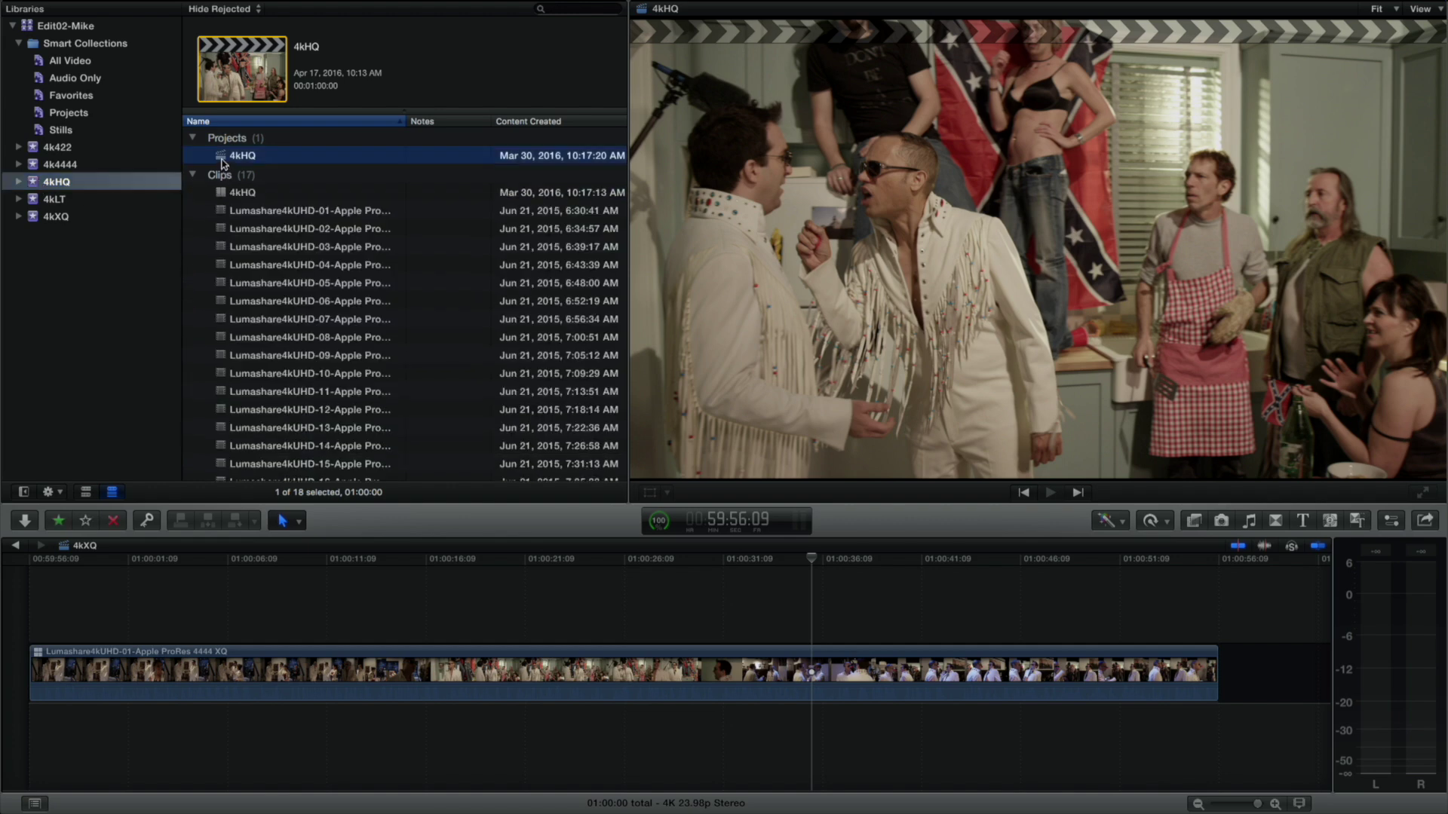
{"action": "right_click", "coordinate": [224, 163]}
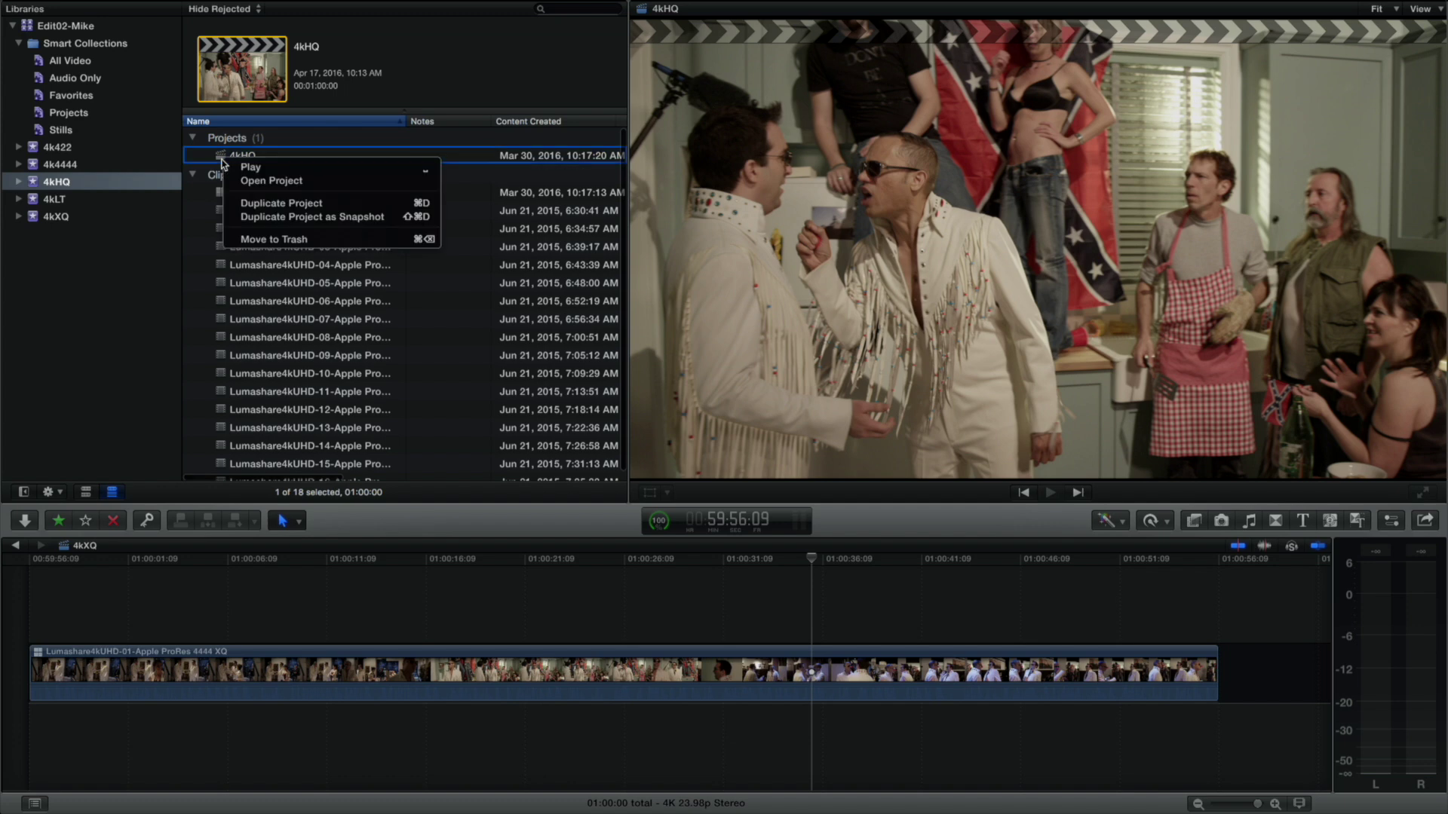
{"action": "left_click", "coordinate": [244, 218]}
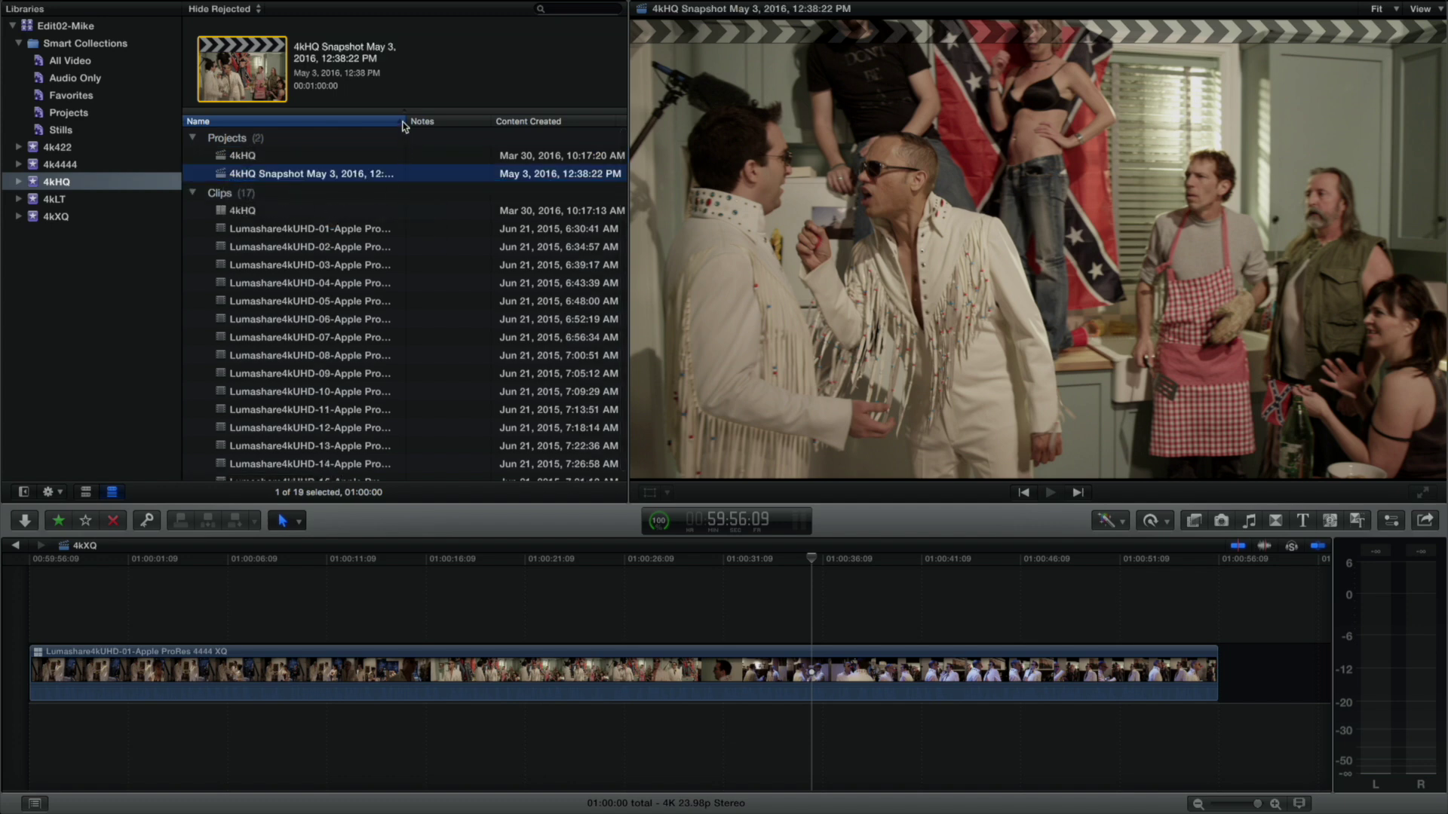
Widen the Name column, collapse the Edit02-Mike library, and switch to Finder.
{"action": "left_click_drag", "start_coordinate": [404, 127], "coordinate": [532, 125]}
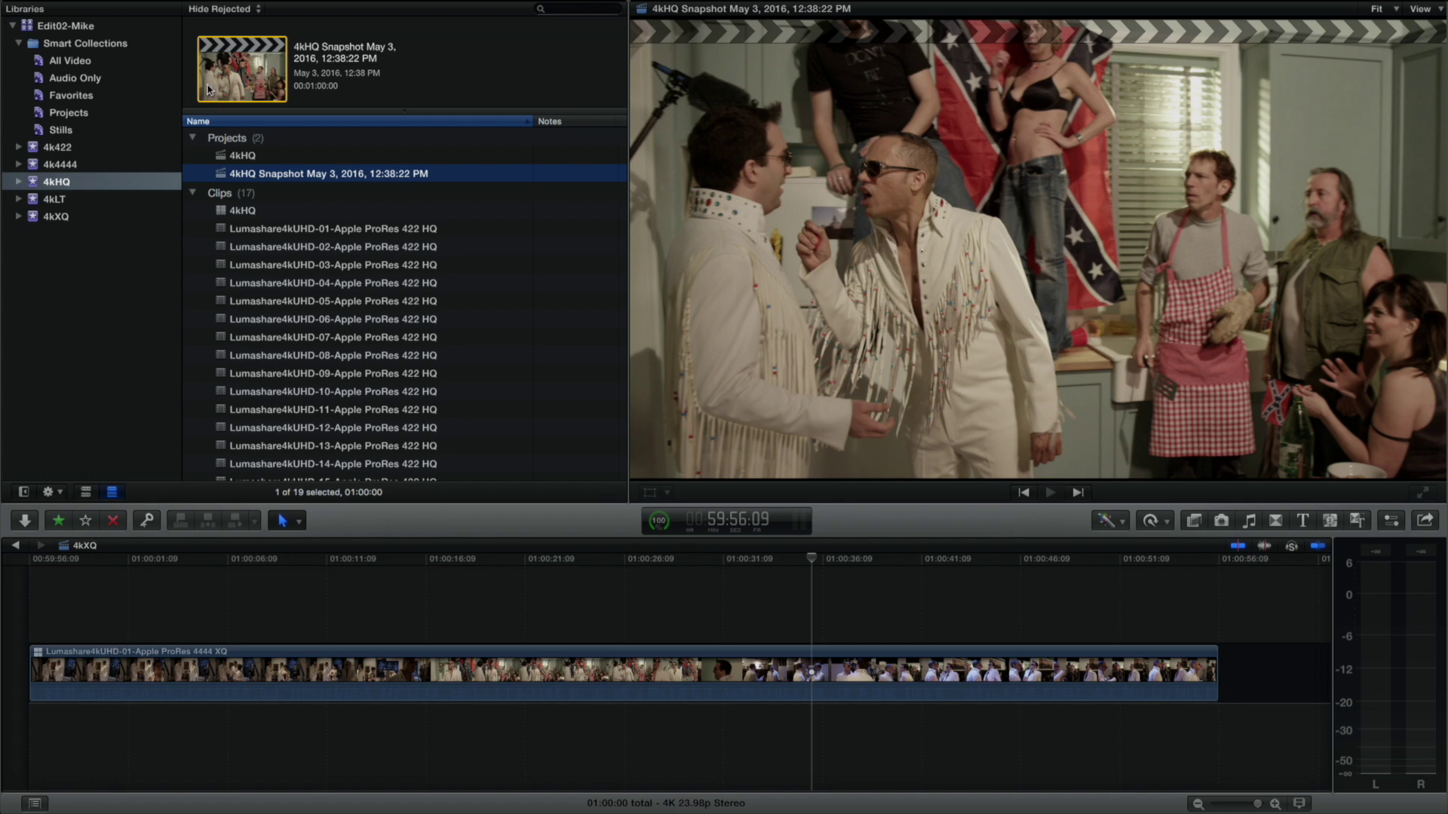
{"action": "left_click", "coordinate": [13, 27]}
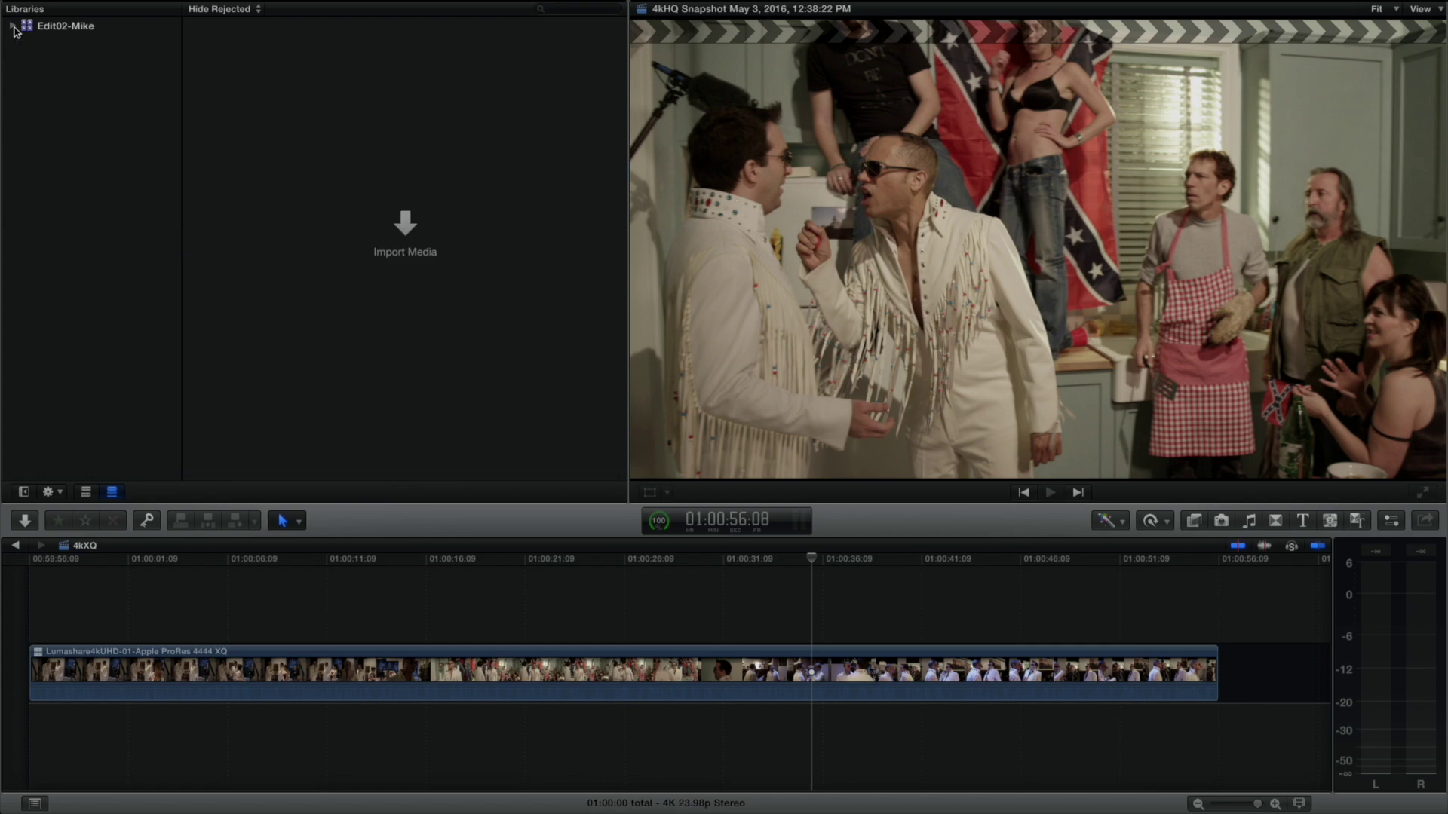
{"action": "key", "text": "super+Tab"}
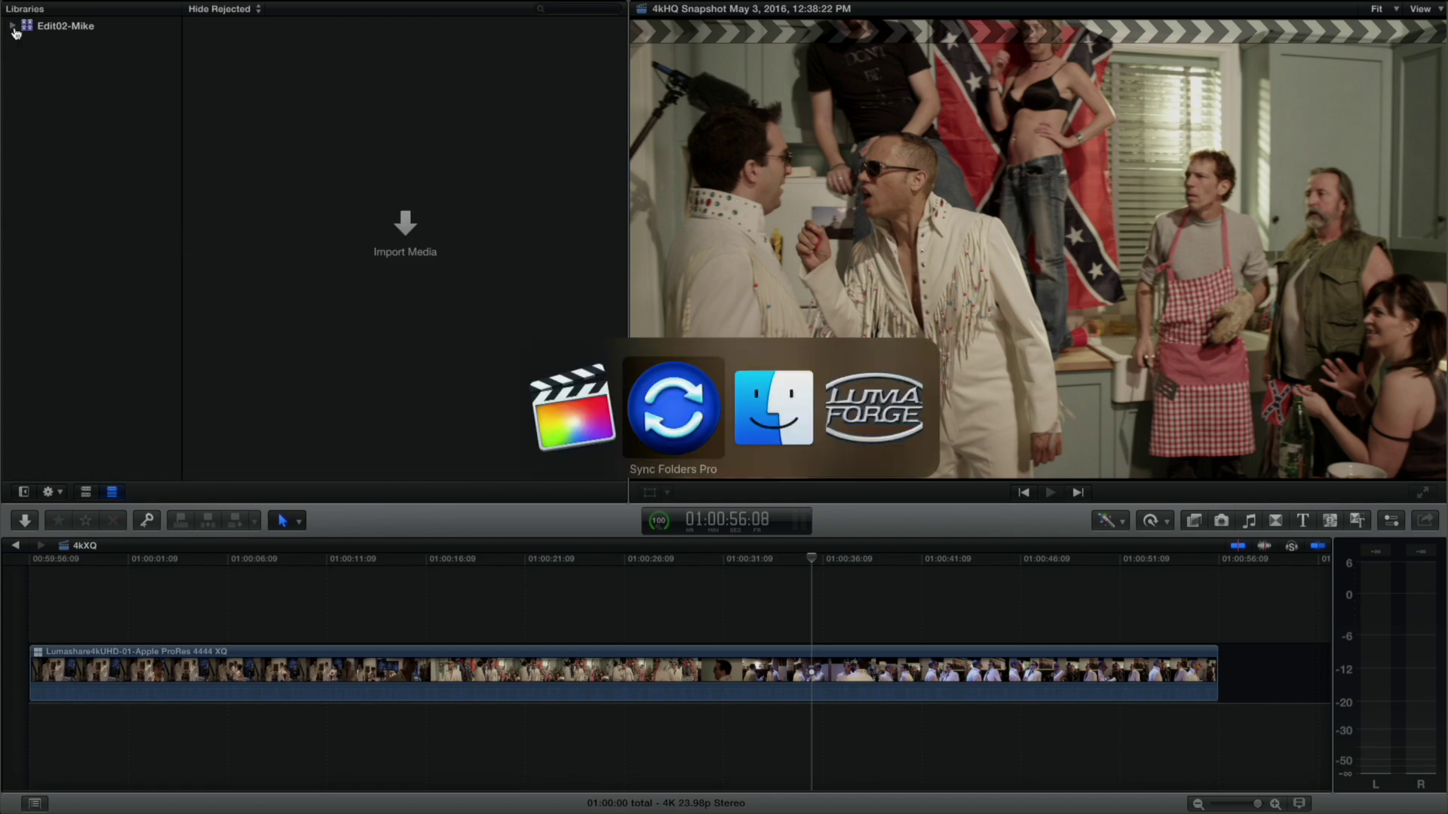
{"action": "key", "text": "super+Tab"}
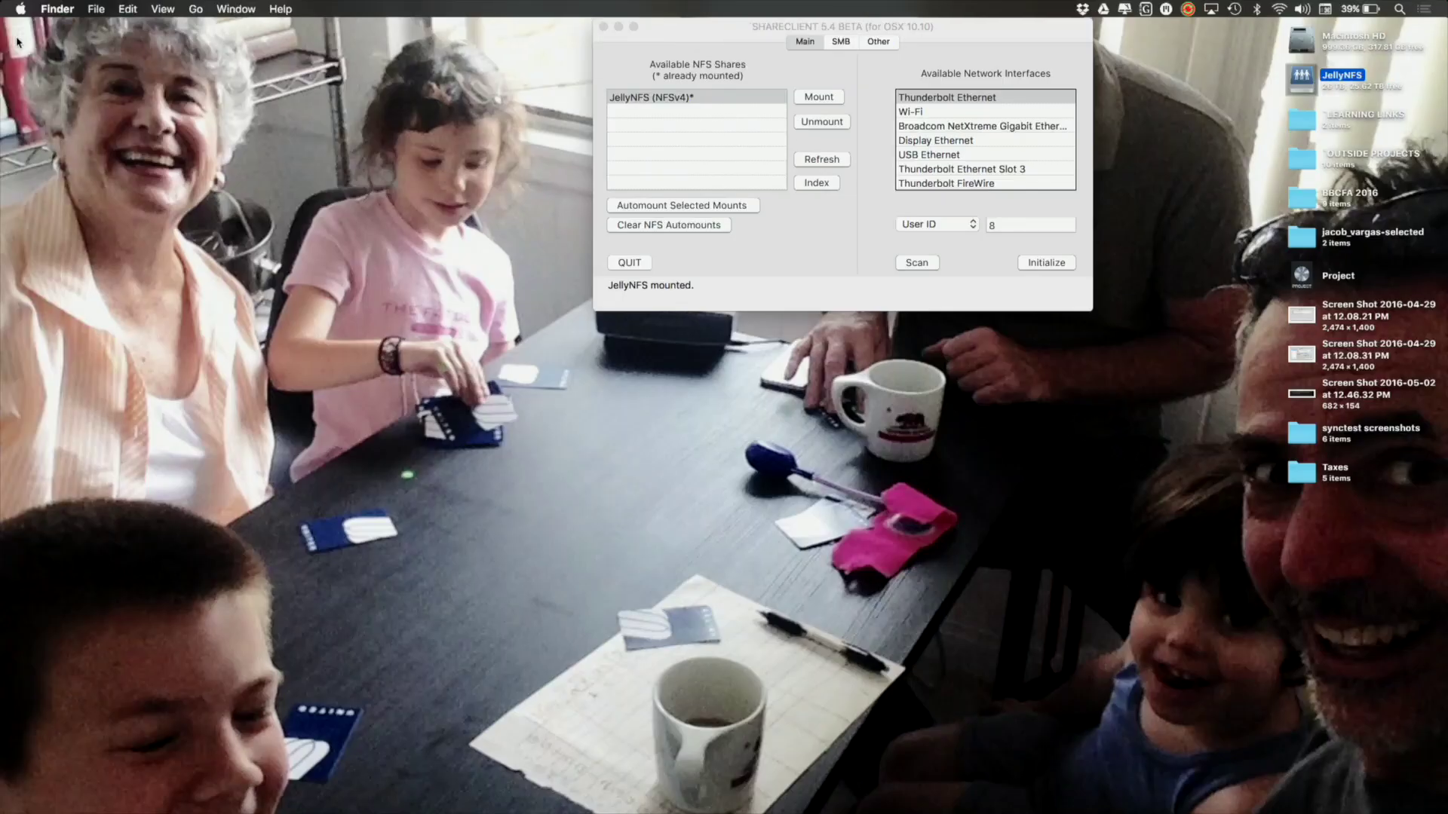
Open the Edit02-Mike library from JellyNFS Test/Syncedlibraries/FromMike in Final Cut Pro.
{"action": "double_click", "coordinate": [1300, 84]}
{"action": "left_click", "coordinate": [833, 253]}
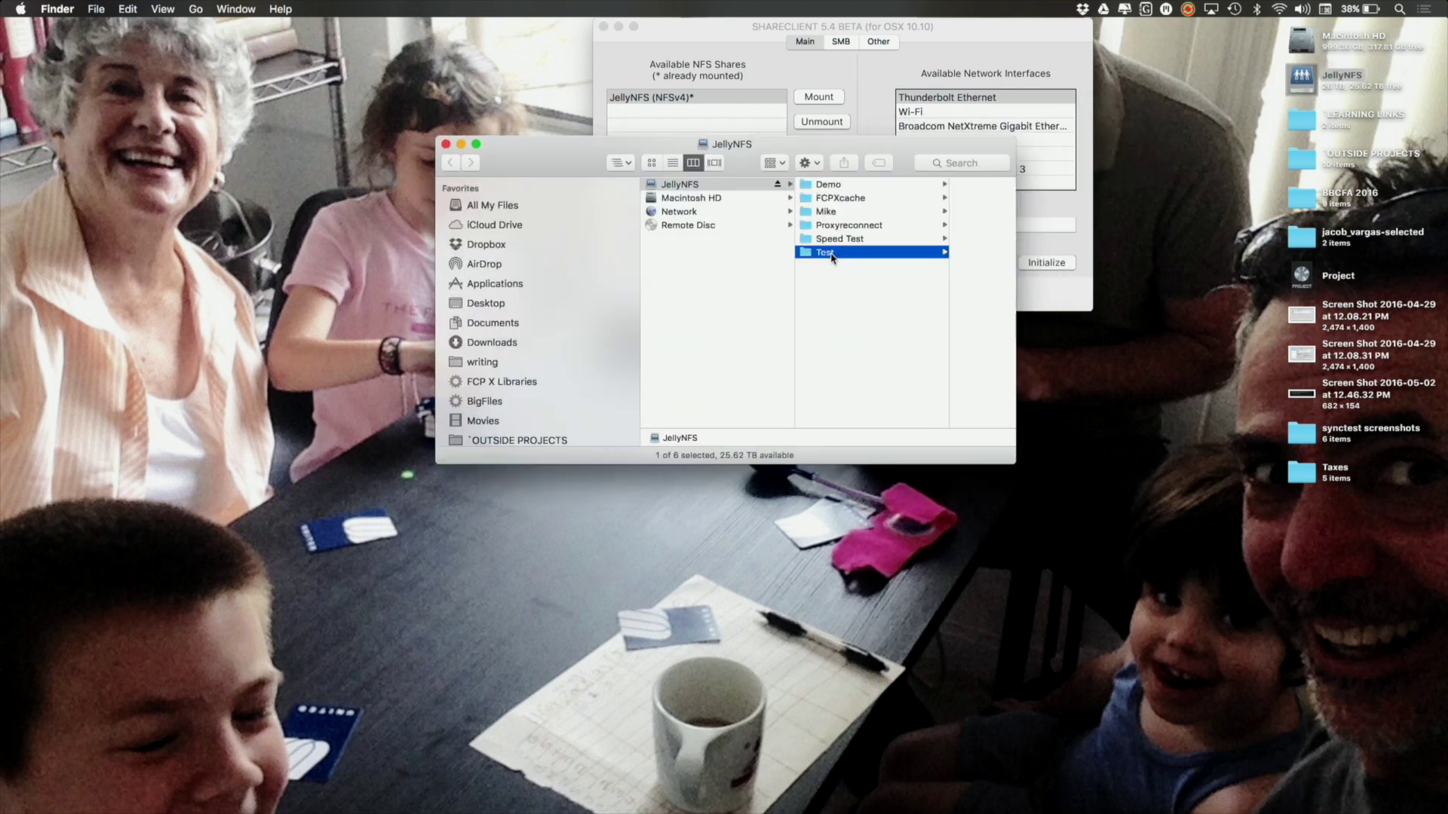
{"action": "left_click", "coordinate": [917, 240]}
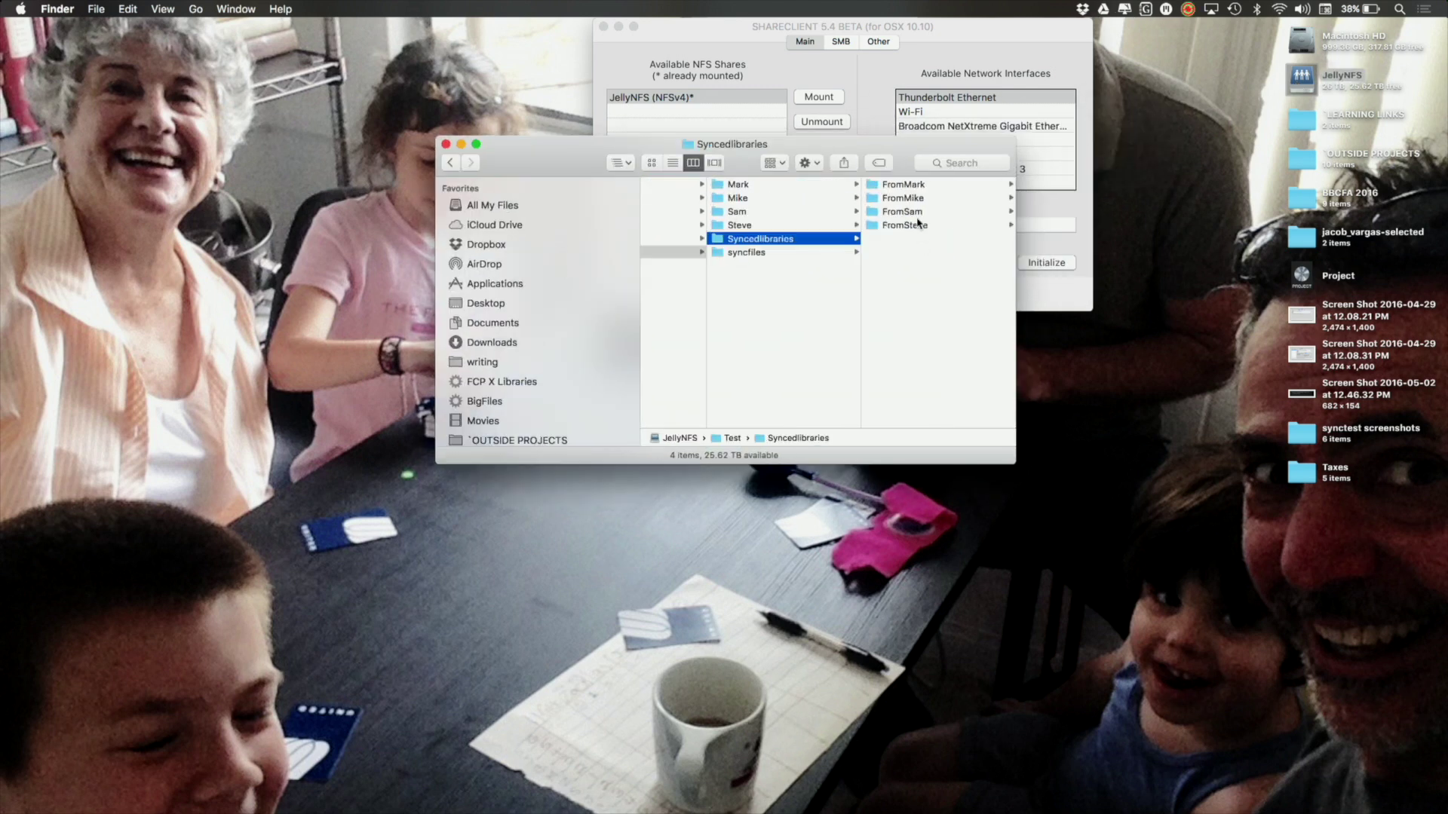
{"action": "left_click", "coordinate": [904, 198]}
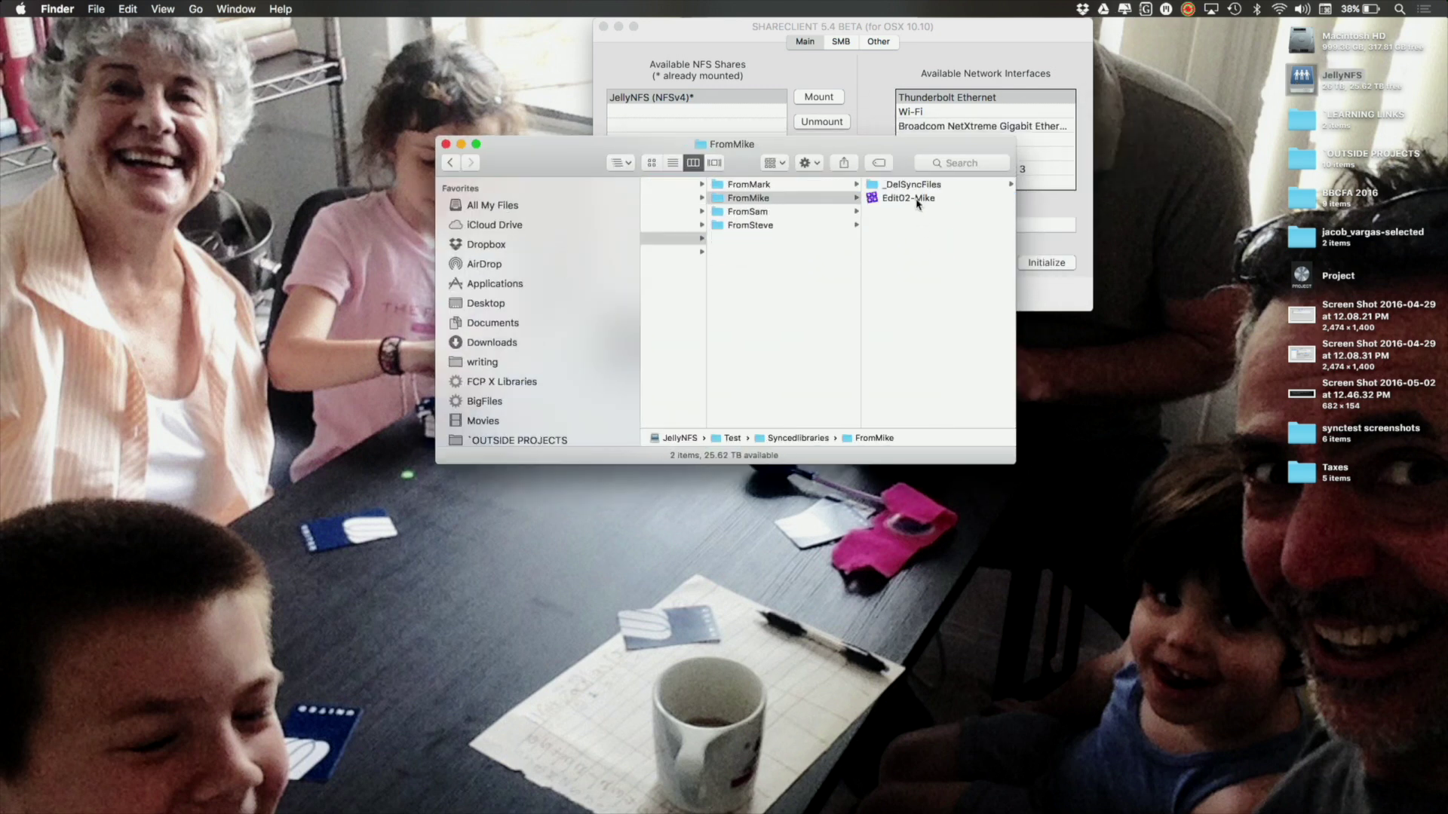
{"action": "double_click", "coordinate": [917, 204]}
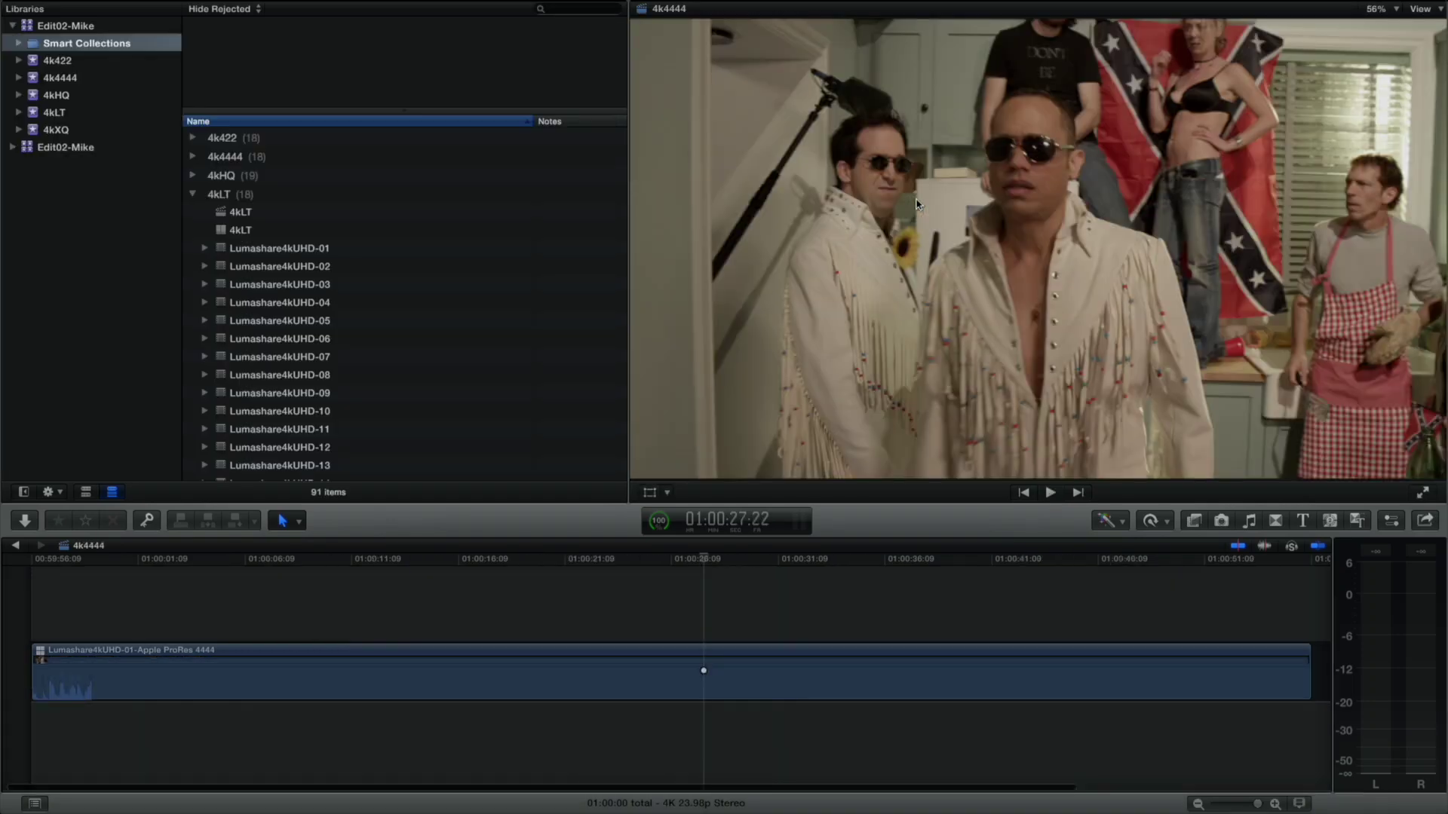
Browse the synced library's 4kXQ, 4kLT and 4kHQ events and select the 4kHQ Snapshot project.
{"action": "left_click", "coordinate": [60, 132]}
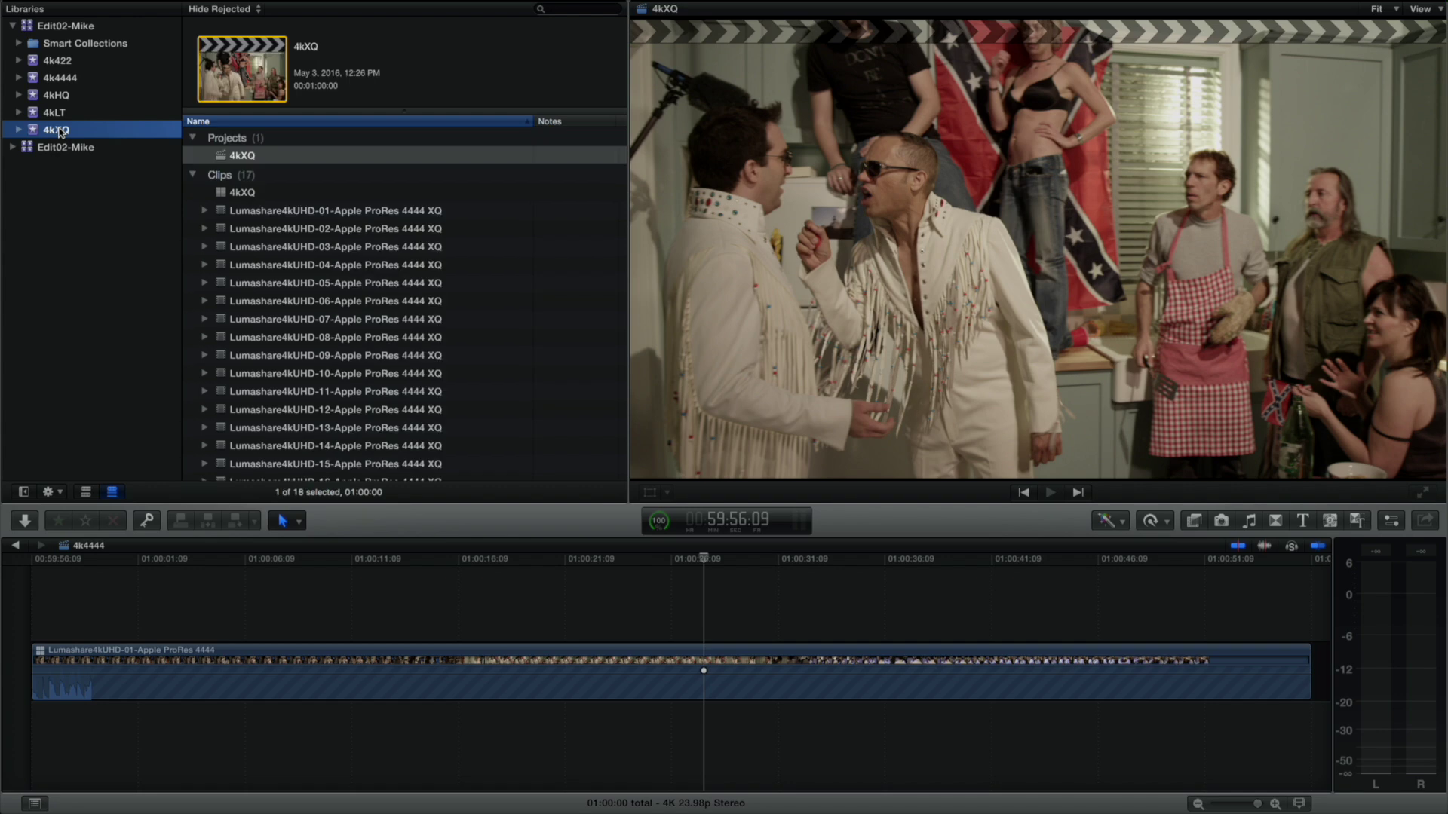
{"action": "left_click", "coordinate": [110, 115]}
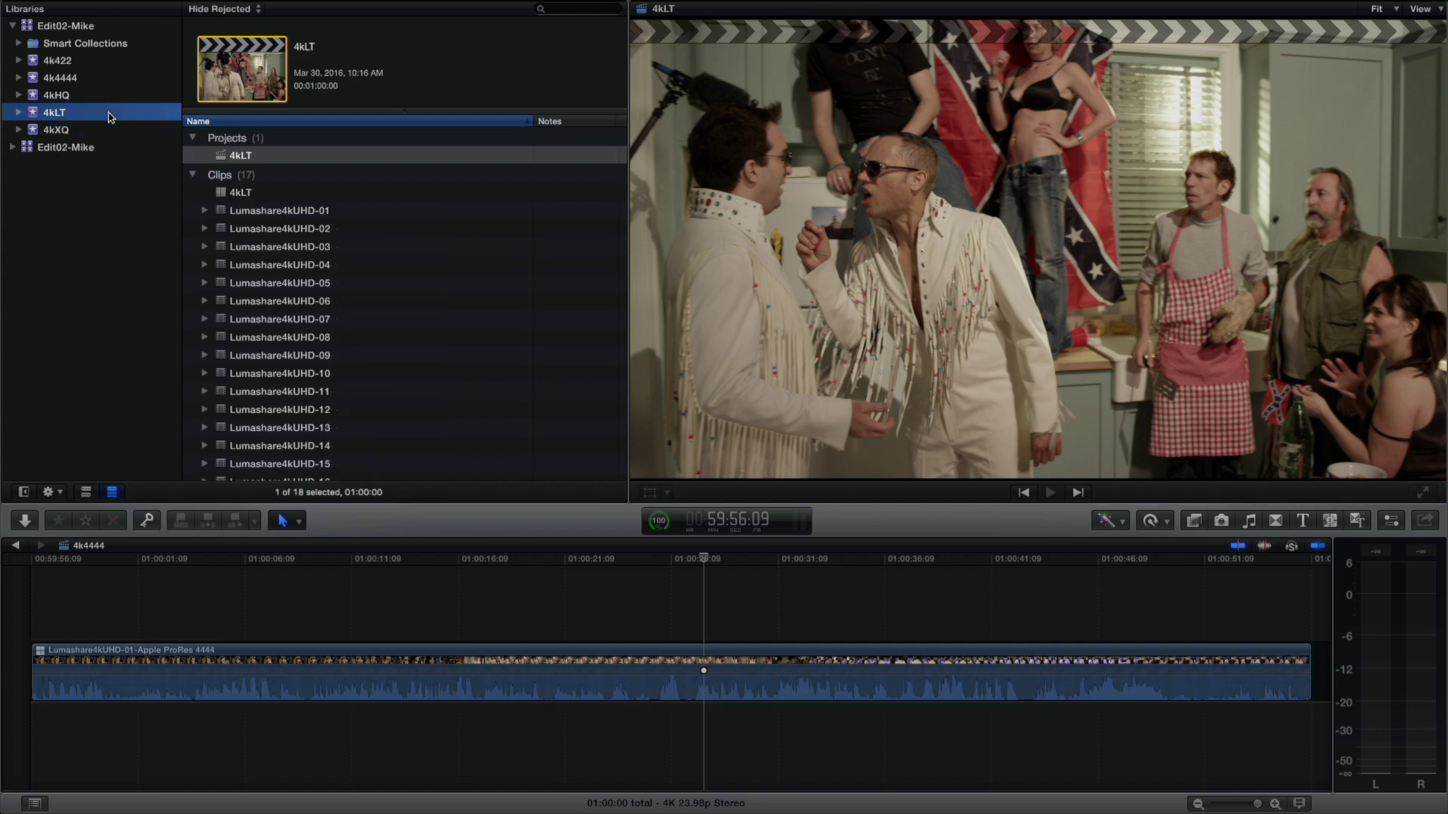
{"action": "key", "text": "Up"}
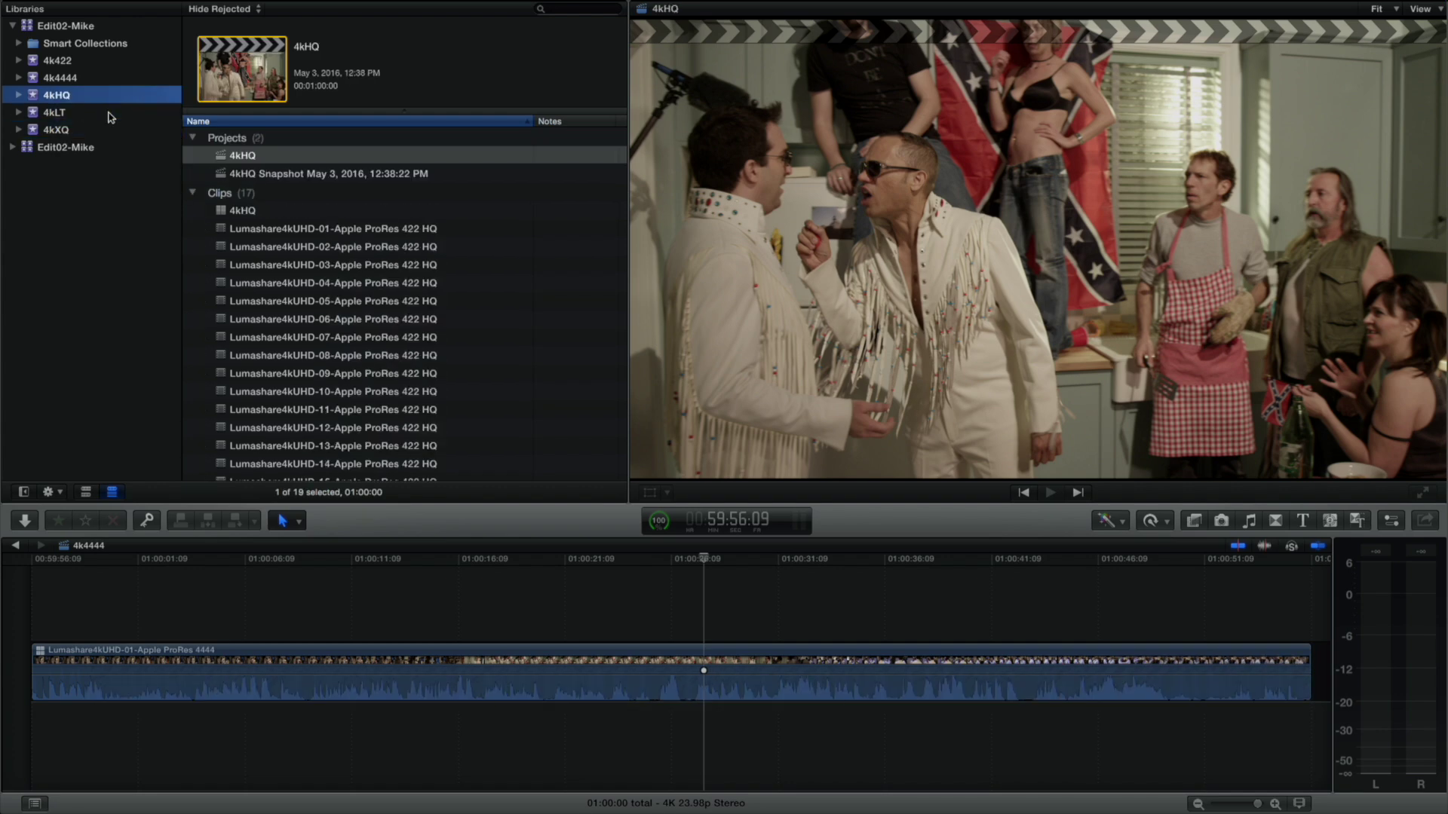
{"action": "left_click", "coordinate": [226, 180]}
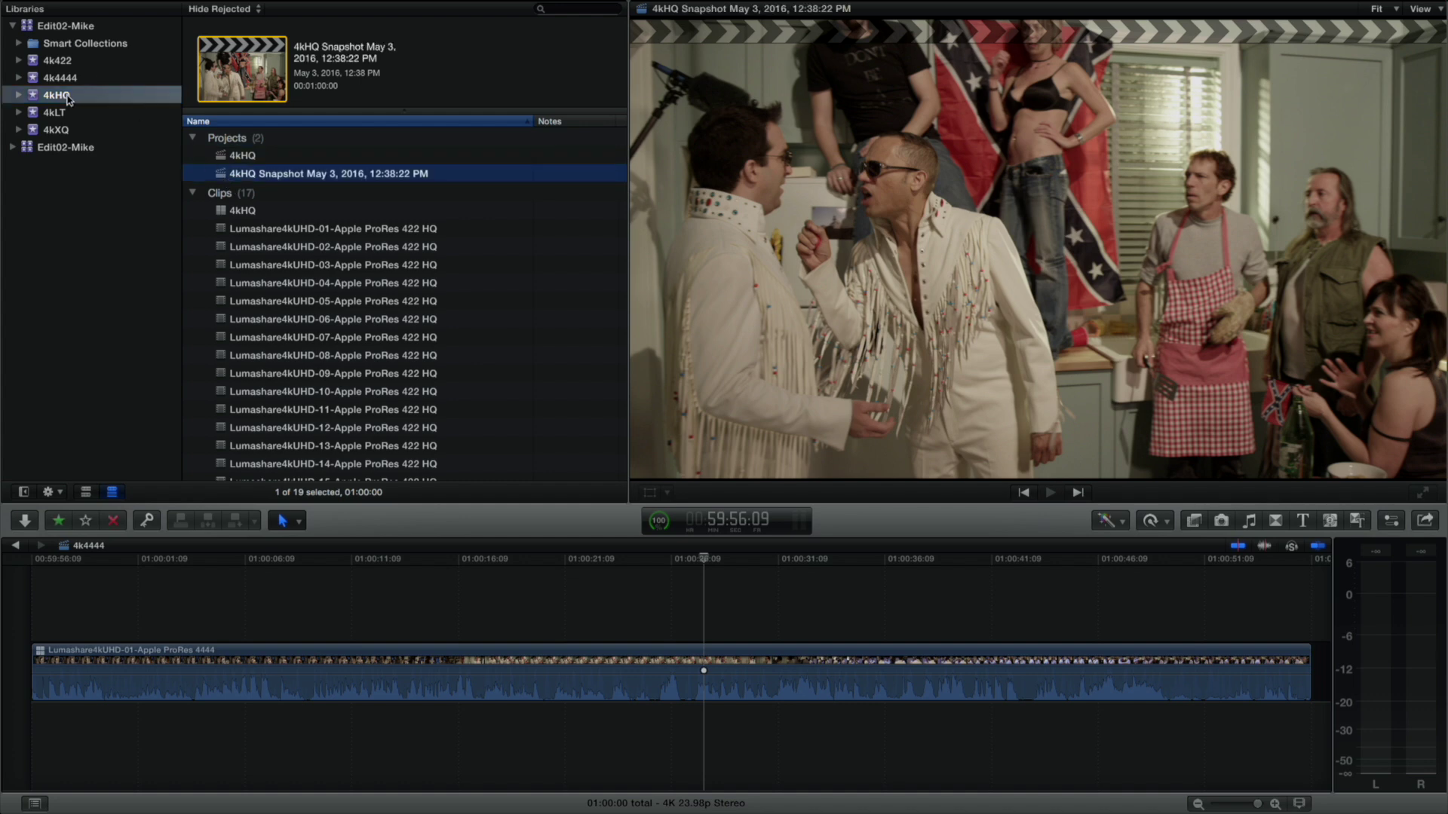